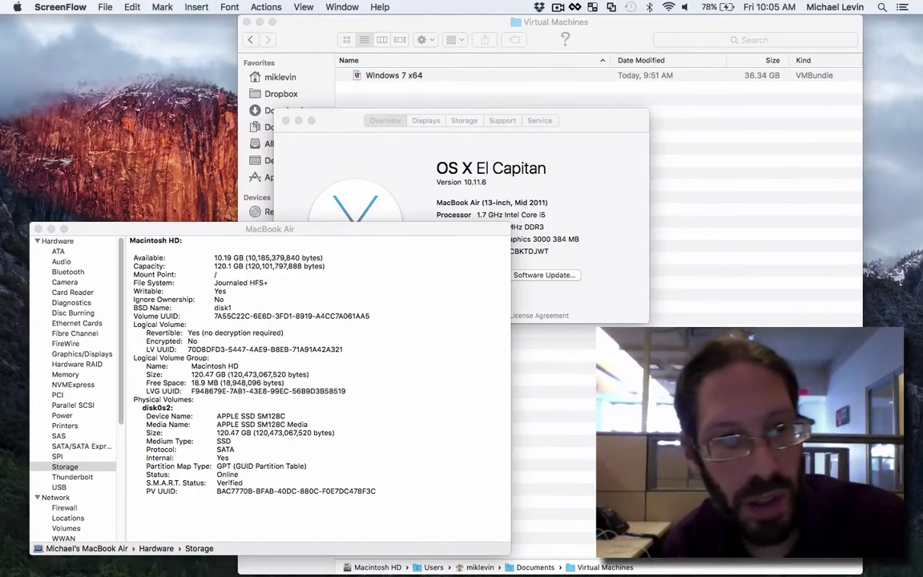
Close the System Information and About This Mac windows, leaving the Virtual Machines folder showing.
{"action": "left_click", "coordinate": [382, 84]}
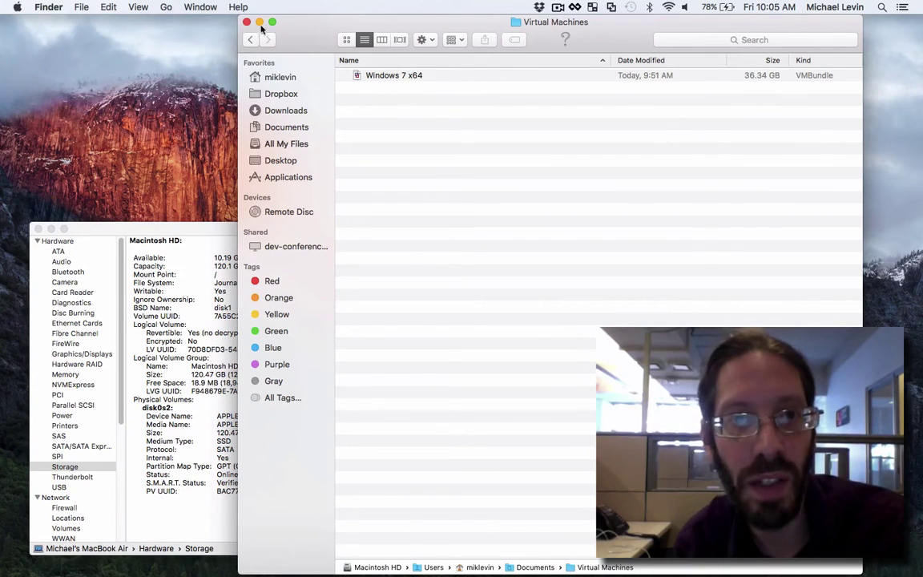
{"action": "left_click", "coordinate": [211, 230]}
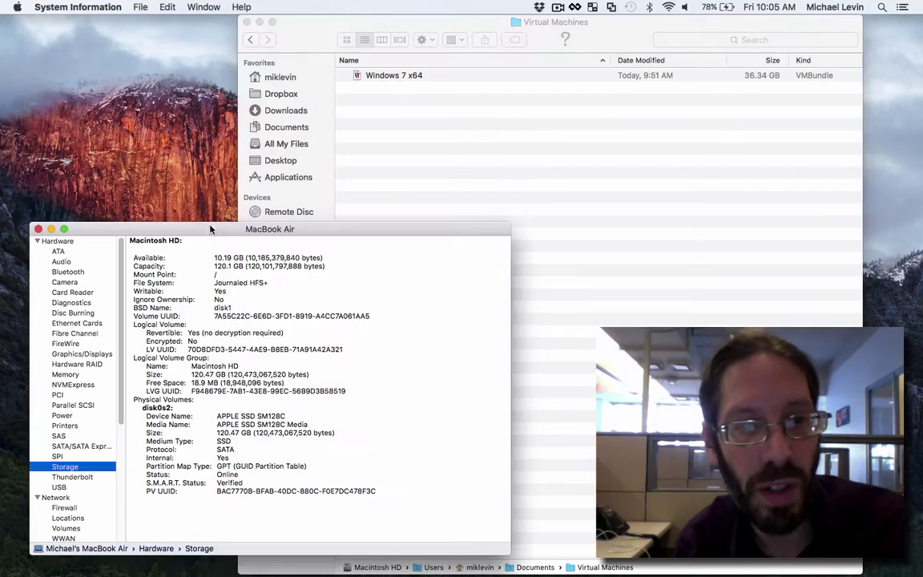
{"action": "left_click_drag", "start_coordinate": [215, 266], "coordinate": [228, 270]}
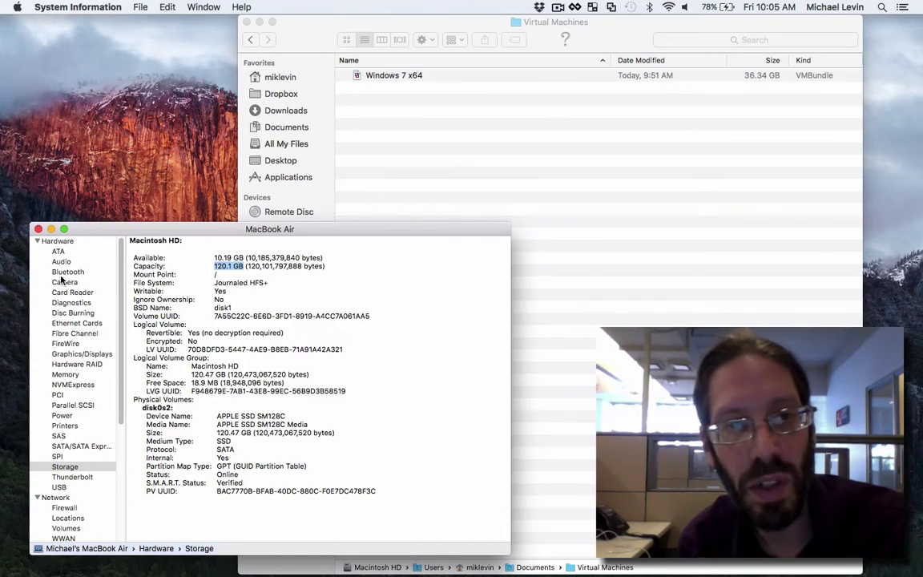
{"action": "left_click", "coordinate": [38, 230]}
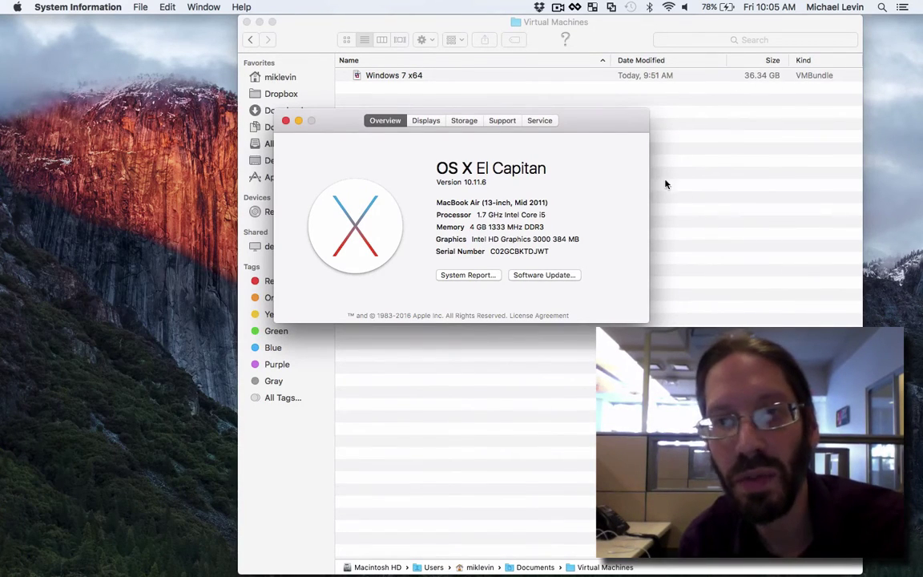
{"action": "left_click", "coordinate": [285, 120]}
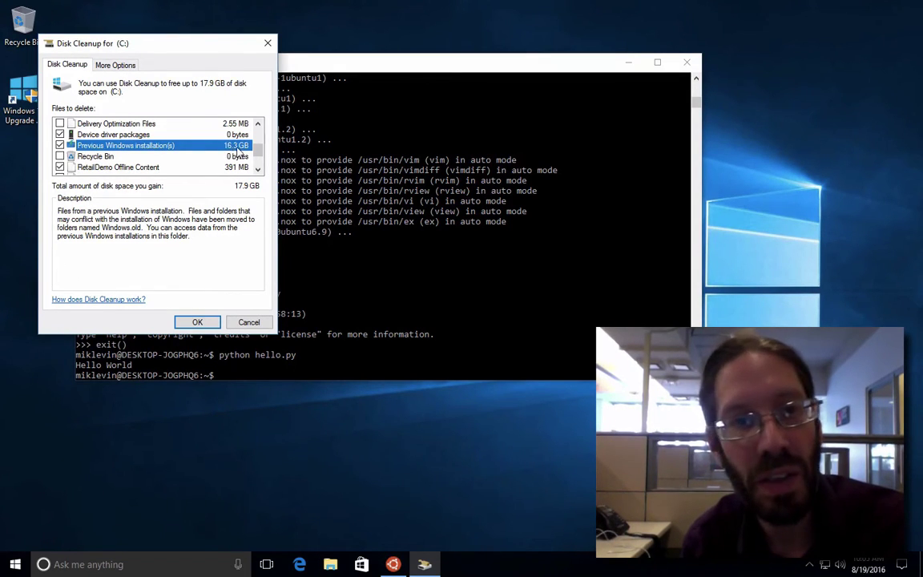
Review the C: cleanup entries, including Temporary Windows installation files and Previous Windows installation(s).
{"action": "scroll", "coordinate": [264, 152], "scroll_direction": "down", "scroll_amount": 1}
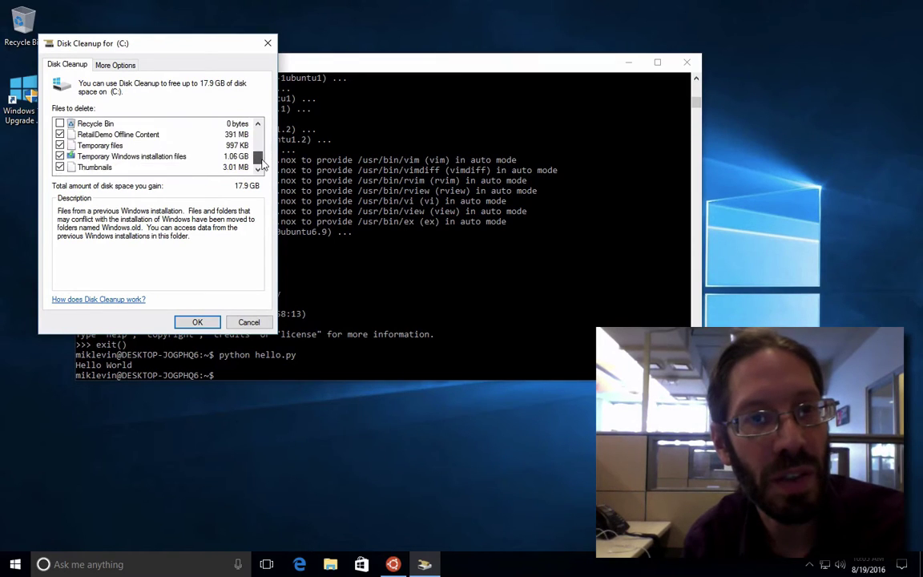
{"action": "scroll", "coordinate": [257, 160], "scroll_direction": "up", "scroll_amount": 2}
{"action": "scroll", "coordinate": [255, 178], "scroll_direction": "down", "scroll_amount": 3}
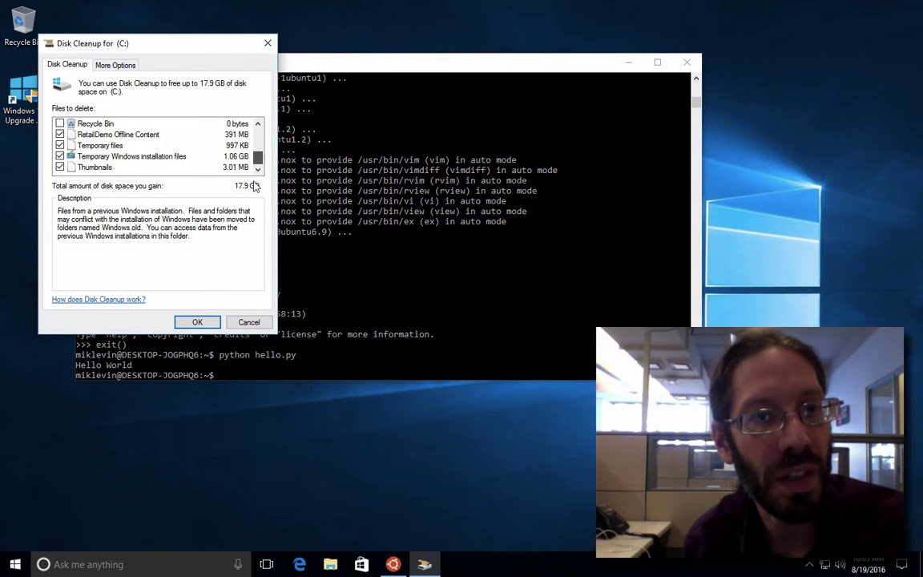
{"action": "left_click", "coordinate": [141, 158]}
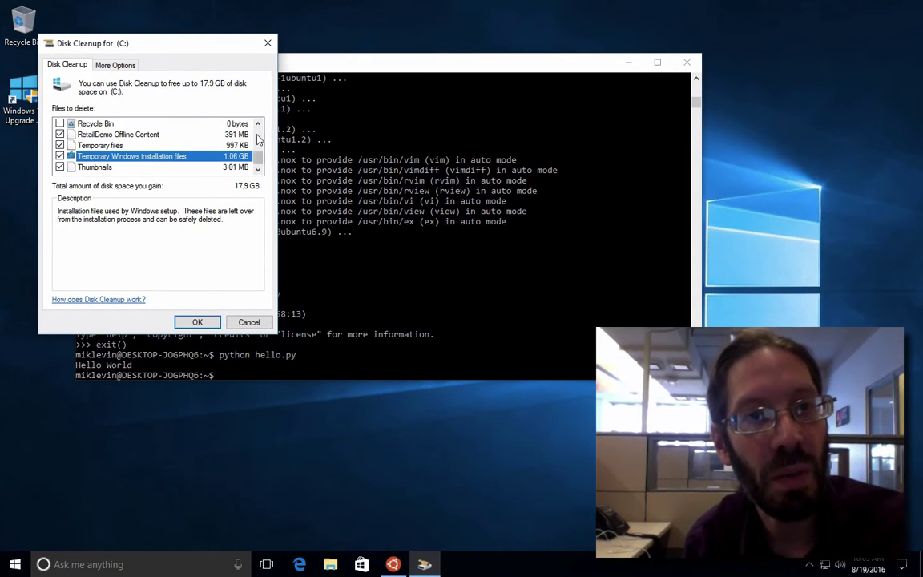
{"action": "scroll", "coordinate": [258, 140], "scroll_direction": "up", "scroll_amount": 4}
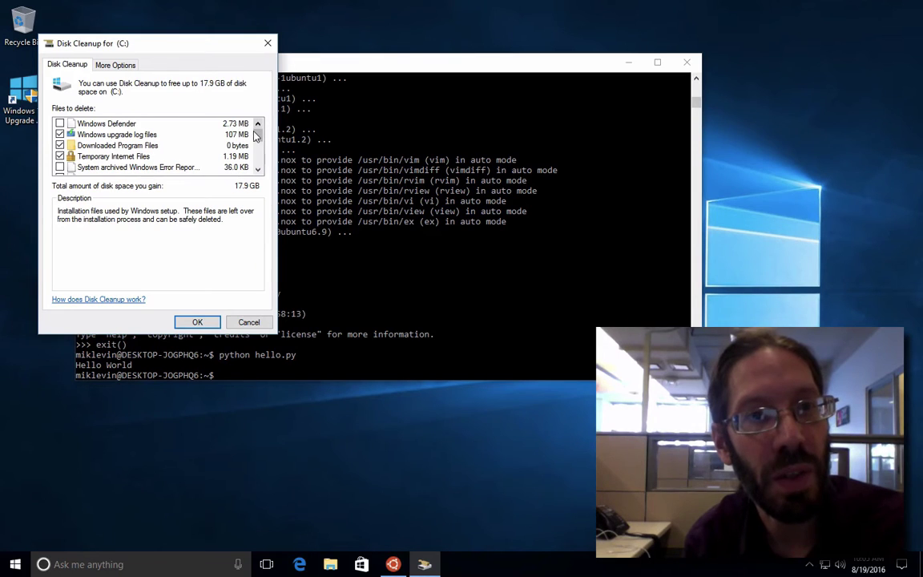
{"action": "left_click_drag", "start_coordinate": [255, 136], "coordinate": [256, 151]}
{"action": "left_click", "coordinate": [179, 157]}
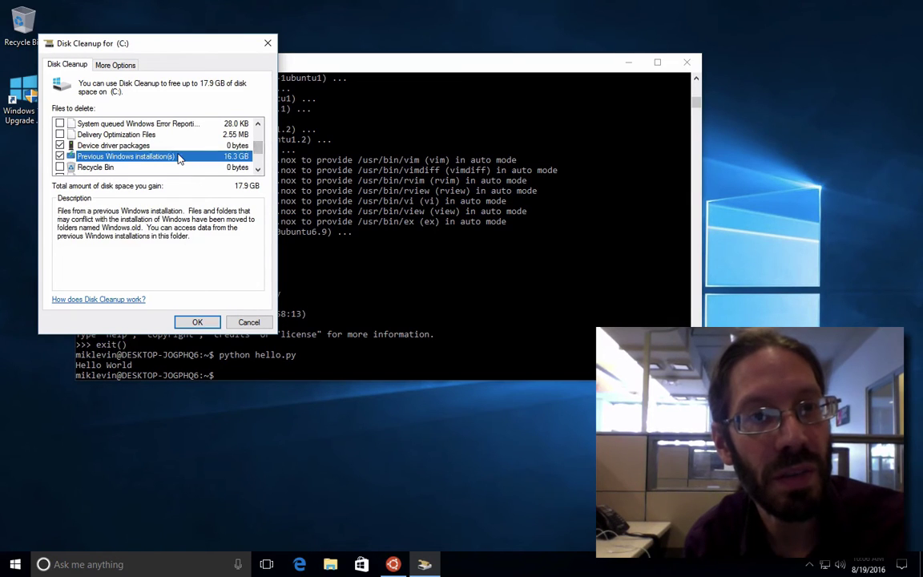
Confirm Disk Cleanup on C:, deleting the files and the previous Windows installations.
{"action": "left_click", "coordinate": [213, 322]}
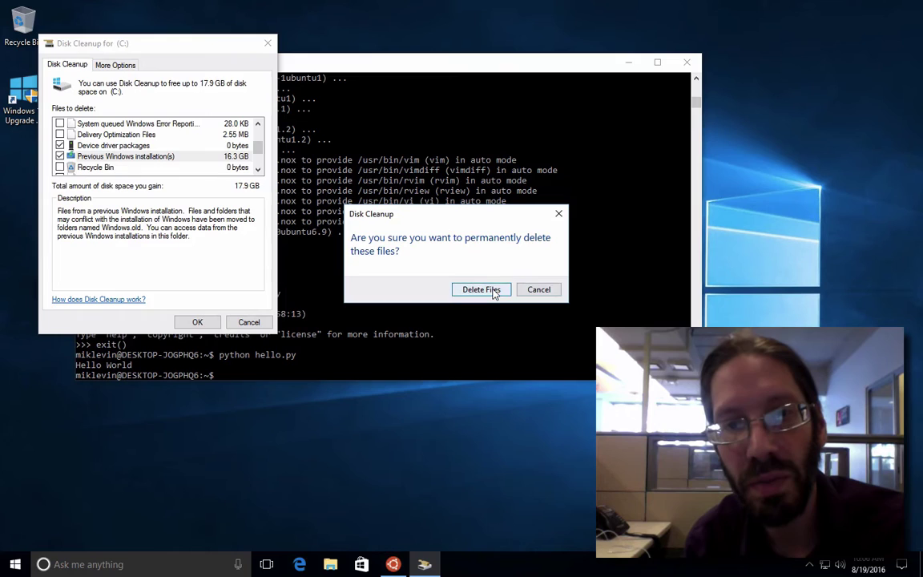
{"action": "left_click", "coordinate": [481, 289]}
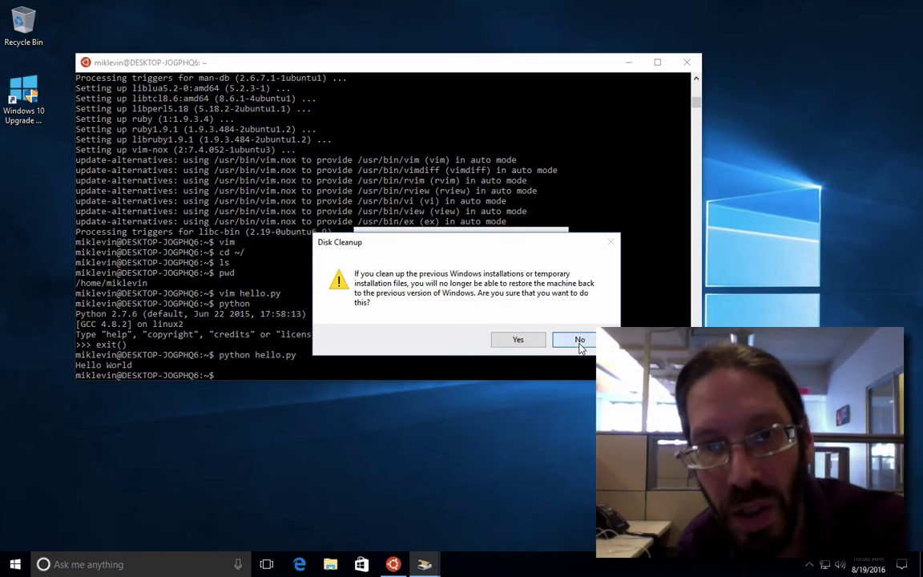
{"action": "left_click", "coordinate": [526, 343]}
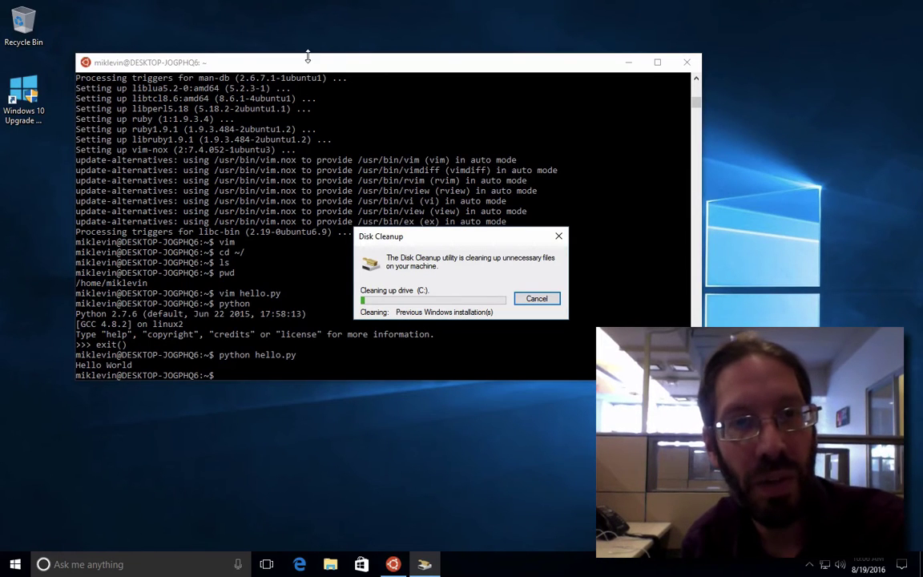
Move the cleanup dialog and terminal aside, then launch Command Prompt via a 'cmd' search.
{"action": "left_click_drag", "start_coordinate": [441, 245], "coordinate": [178, 429]}
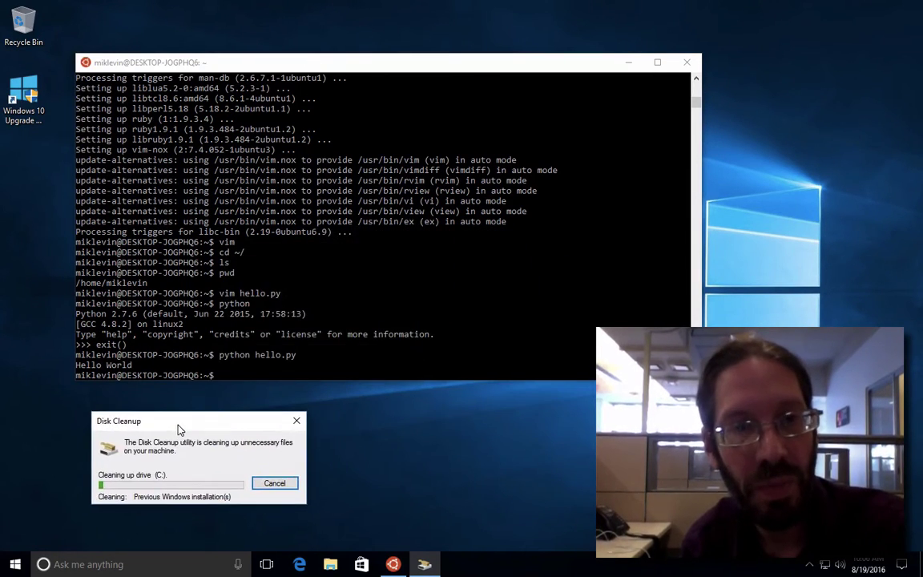
{"action": "left_click", "coordinate": [288, 64]}
{"action": "left_click_drag", "start_coordinate": [289, 64], "coordinate": [434, 26]}
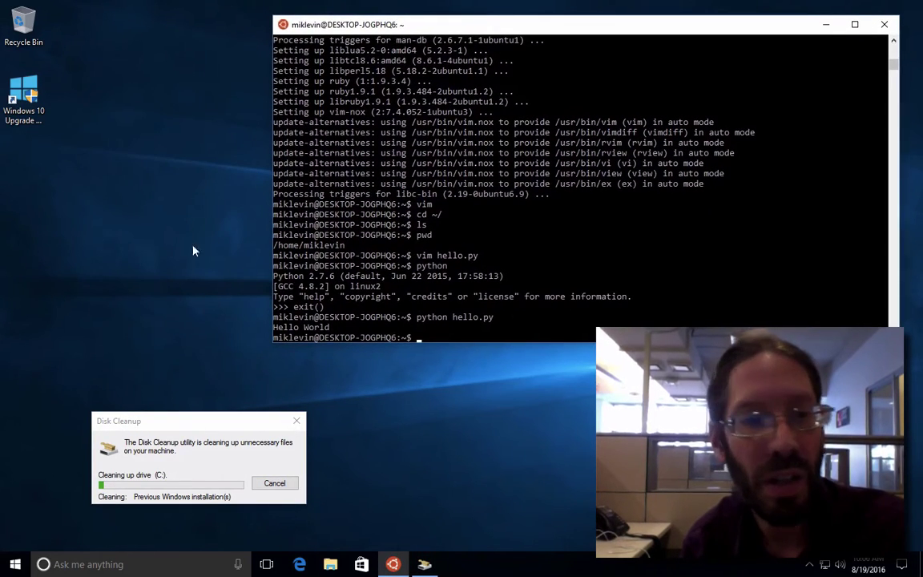
{"action": "left_click", "coordinate": [66, 561]}
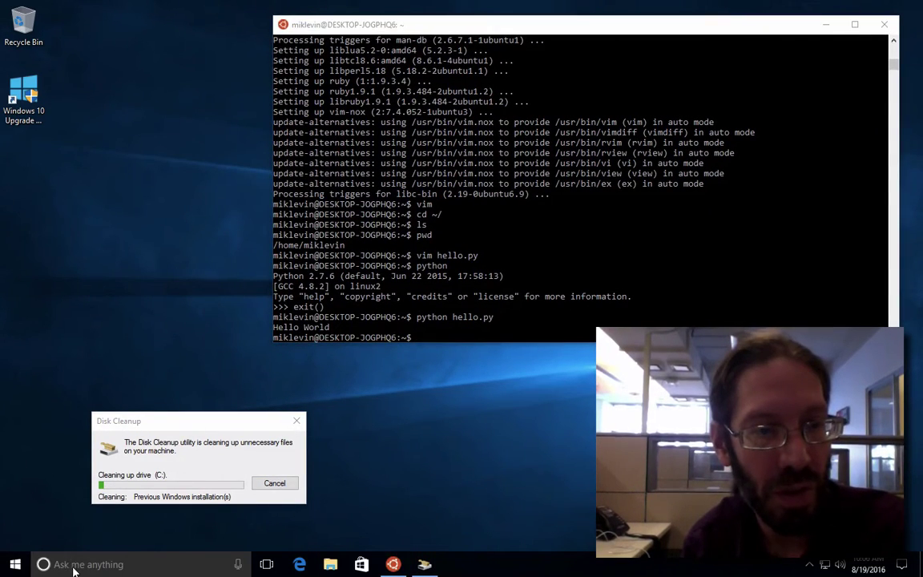
{"action": "type", "text": "md"}
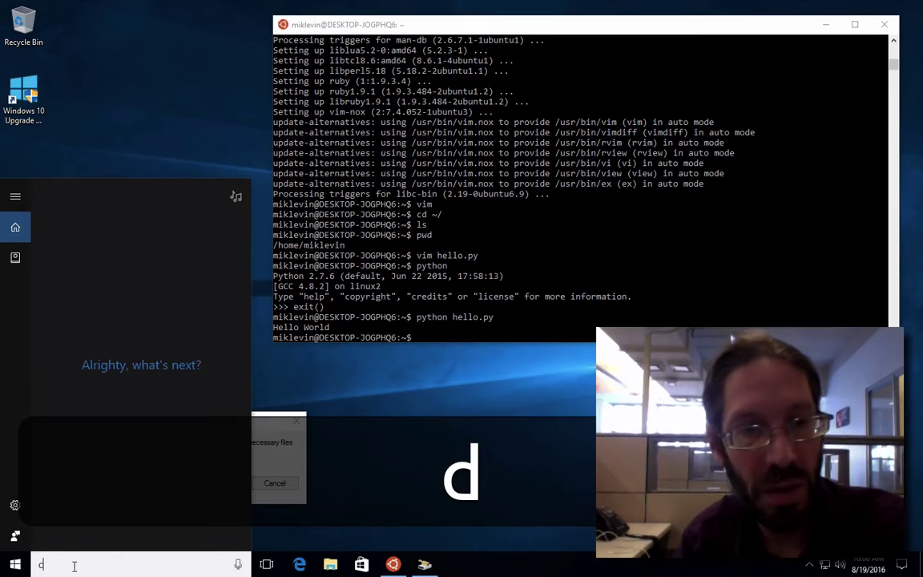
{"action": "key", "text": "BackSpace"}
{"action": "type", "text": "c"}
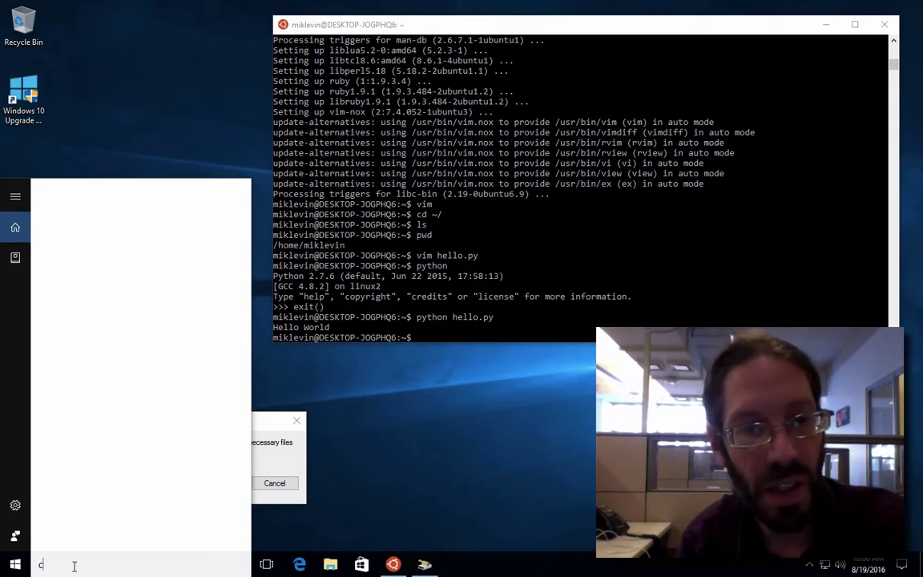
{"action": "type", "text": "md"}
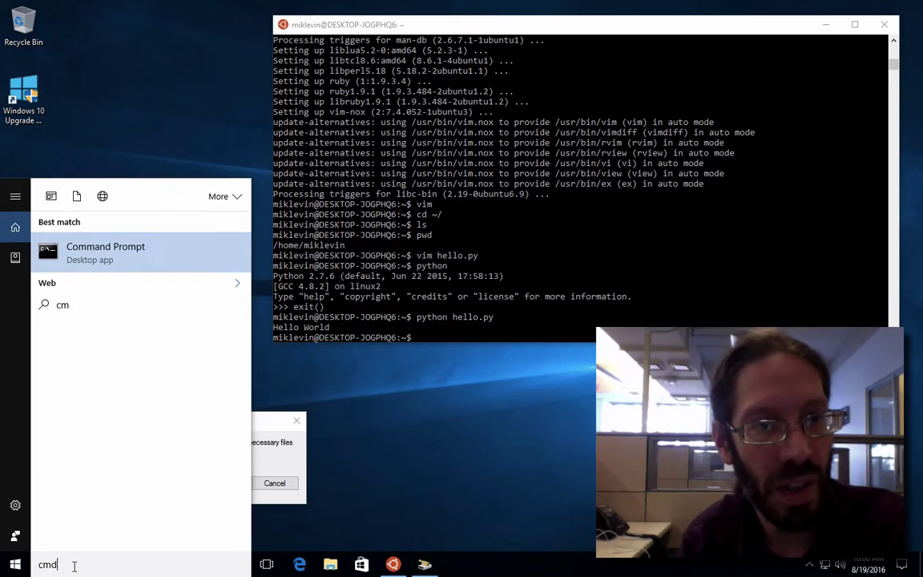
{"action": "key", "text": "Return"}
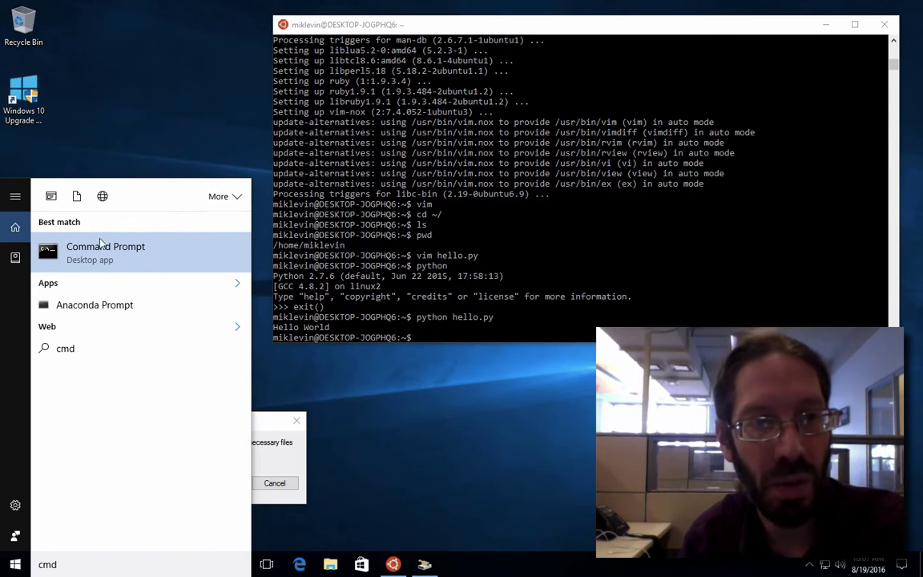
{"action": "left_click", "coordinate": [100, 258]}
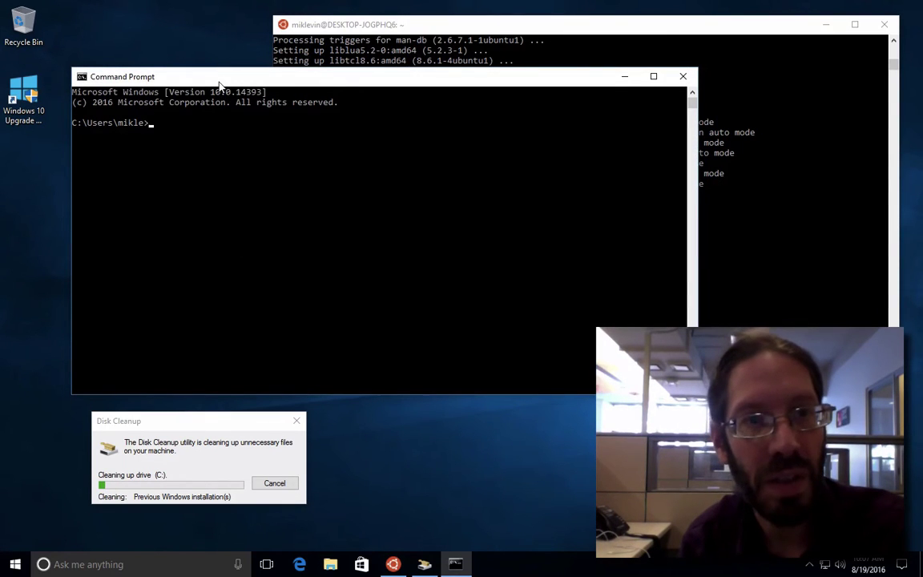
Run sdelete in Command Prompt, which reports it is not recognized.
{"action": "left_click_drag", "start_coordinate": [219, 84], "coordinate": [201, 95]}
{"action": "left_click", "coordinate": [237, 155]}
{"action": "type", "text": "s"}
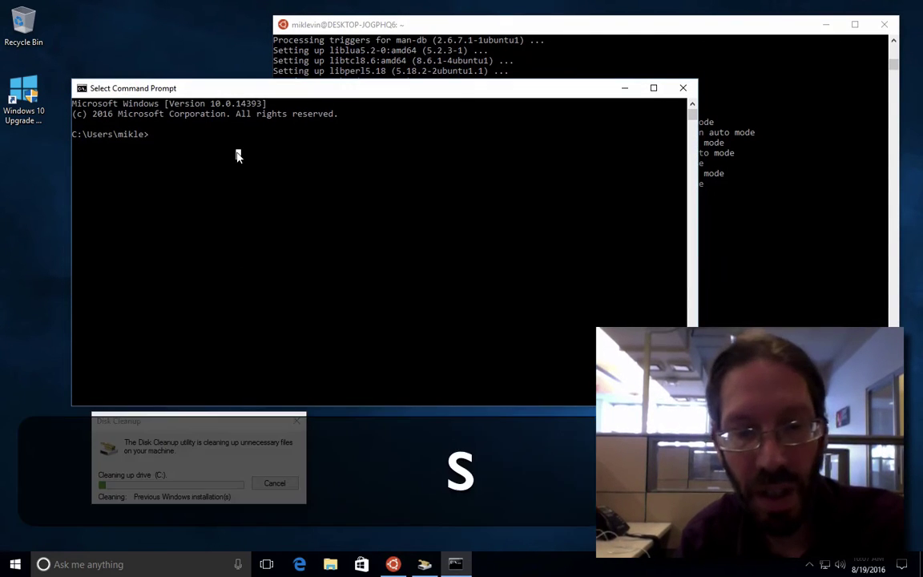
{"action": "type", "text": "delet"}
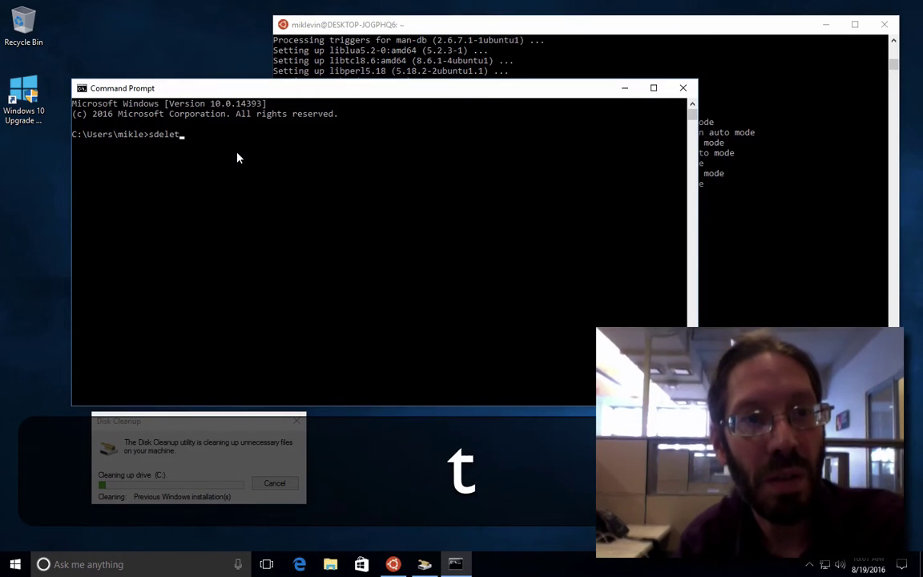
{"action": "type", "text": "e"}
{"action": "key", "text": "Return"}
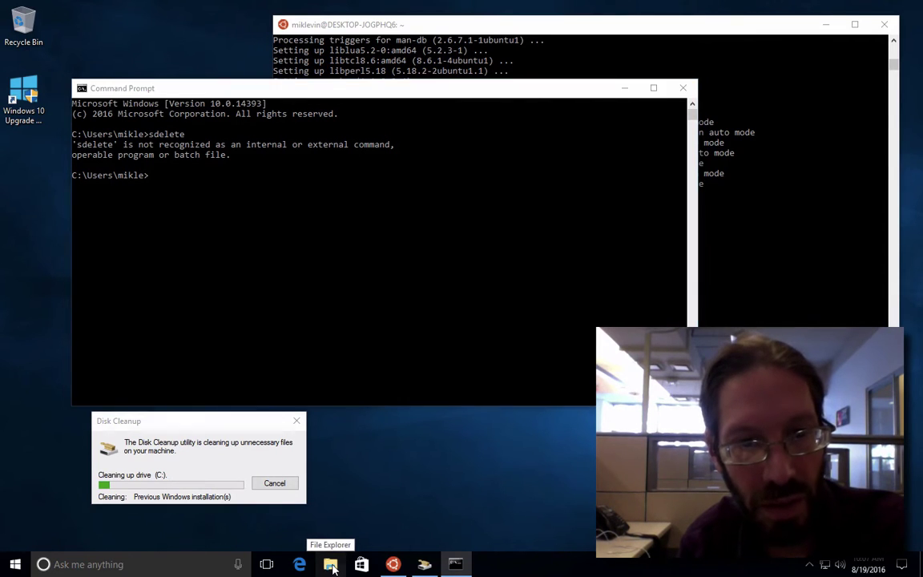
Locate the SDelete zip in the Downloads folder in File Explorer.
{"action": "left_click", "coordinate": [331, 565]}
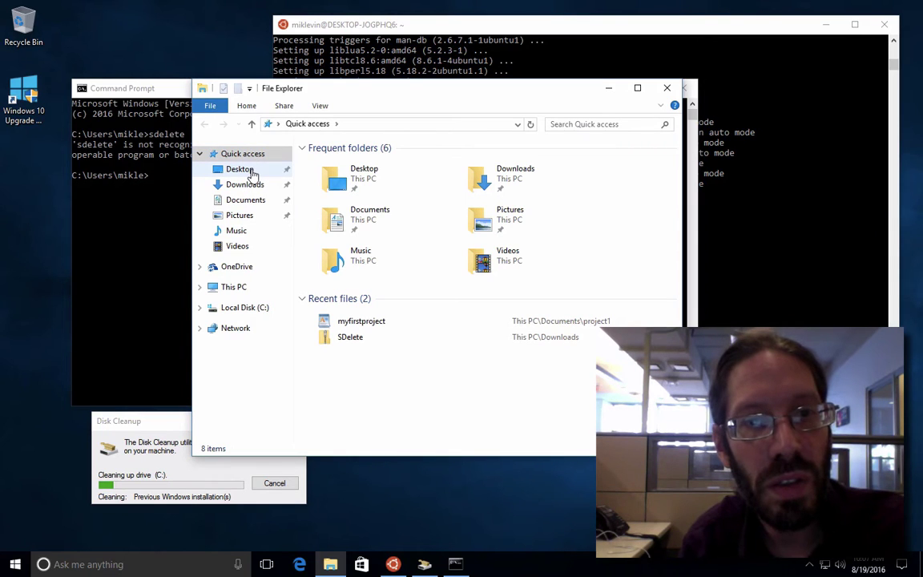
{"action": "left_click", "coordinate": [250, 185]}
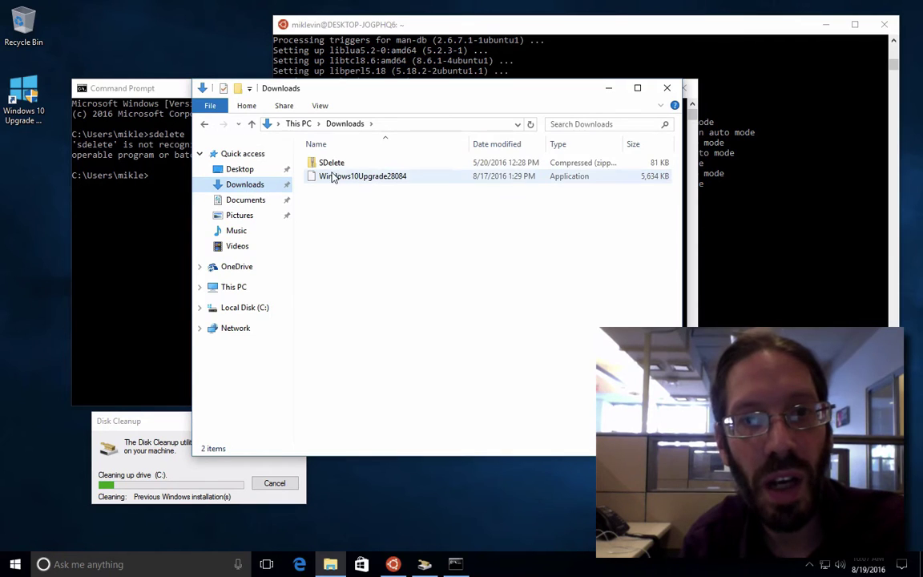
{"action": "left_click", "coordinate": [336, 164]}
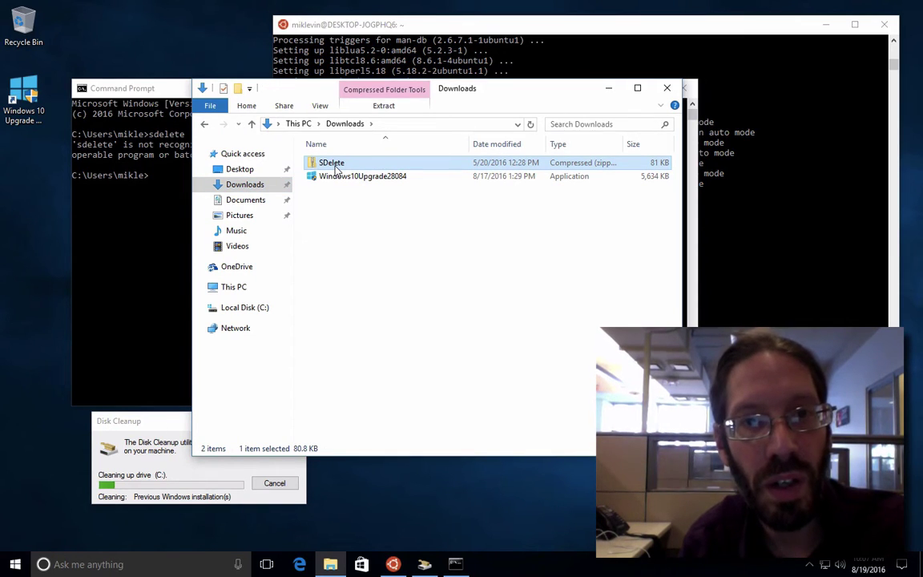
{"action": "double_click", "coordinate": [332, 163]}
Extract the SDelete zip into a new SDelete folder, copying its destination path.
{"action": "right_click", "coordinate": [335, 167]}
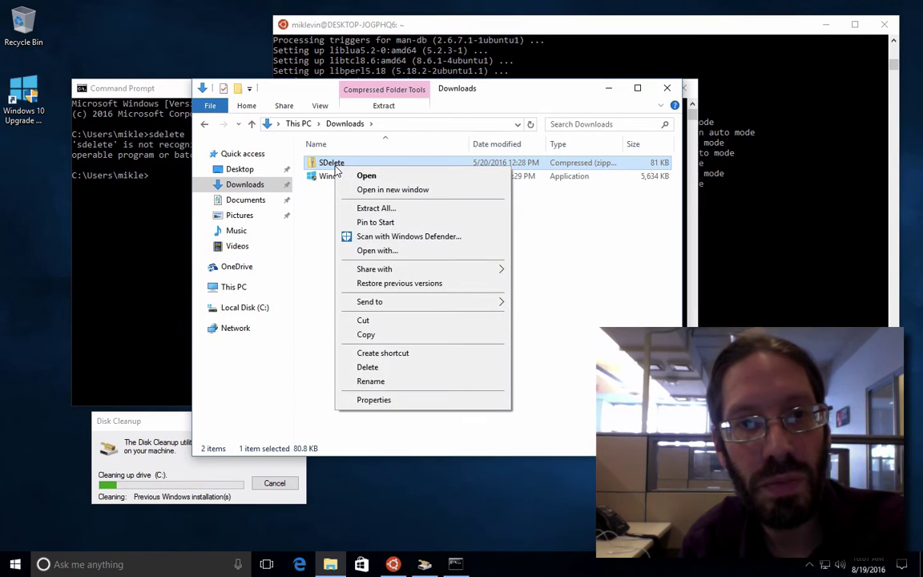
{"action": "left_click", "coordinate": [376, 207]}
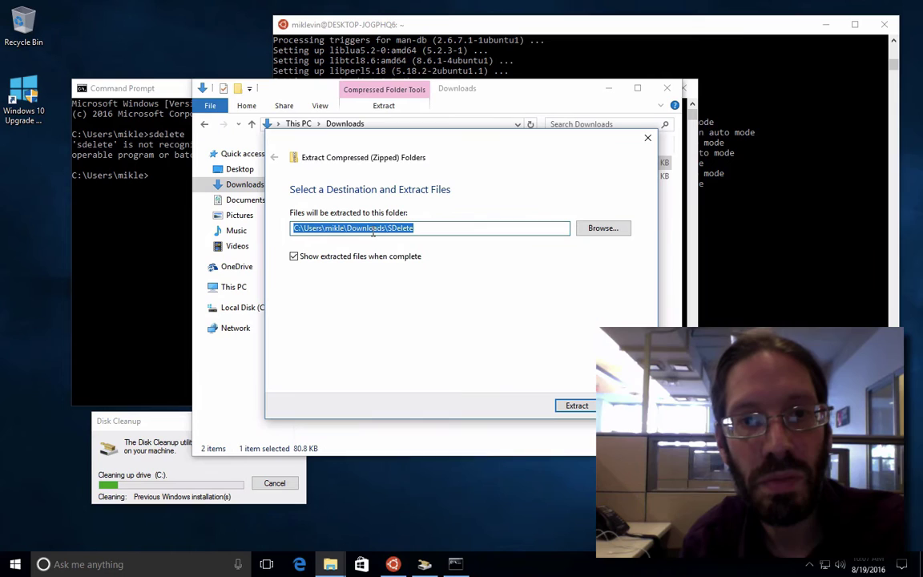
{"action": "right_click", "coordinate": [373, 231]}
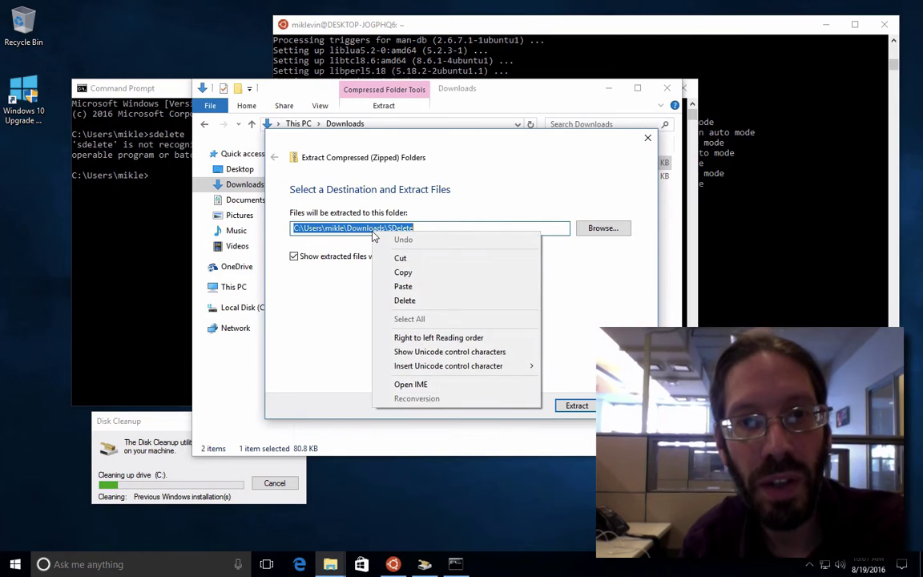
{"action": "left_click", "coordinate": [410, 273]}
{"action": "left_click", "coordinate": [577, 405]}
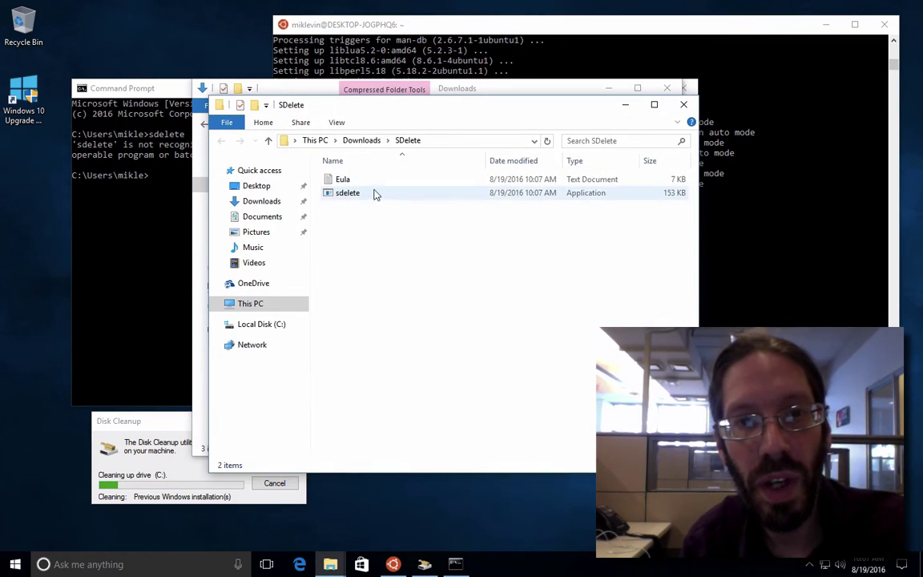
{"action": "left_click", "coordinate": [685, 106]}
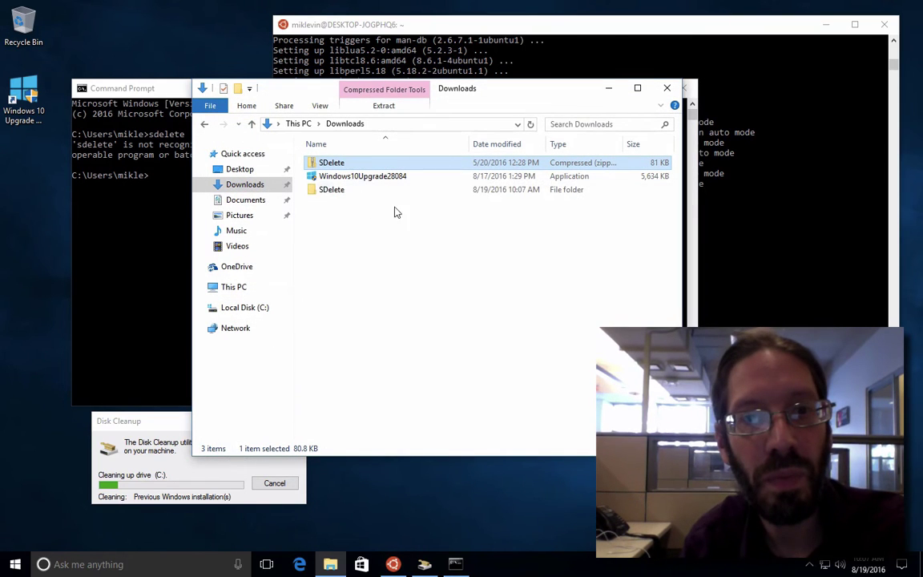
Change into the SDelete folder using cd with the pasted path, then list sdelete's options.
{"action": "left_click", "coordinate": [141, 229]}
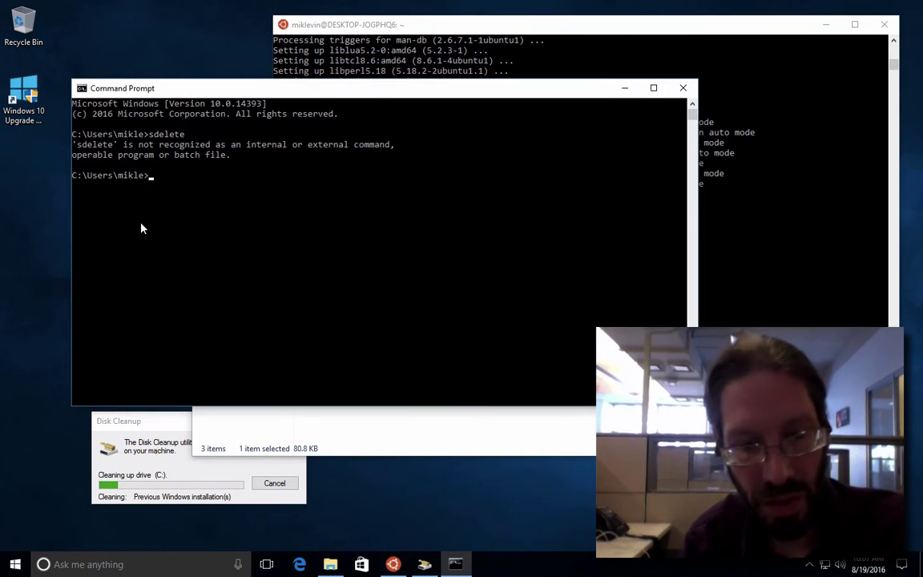
{"action": "type", "text": "cd"}
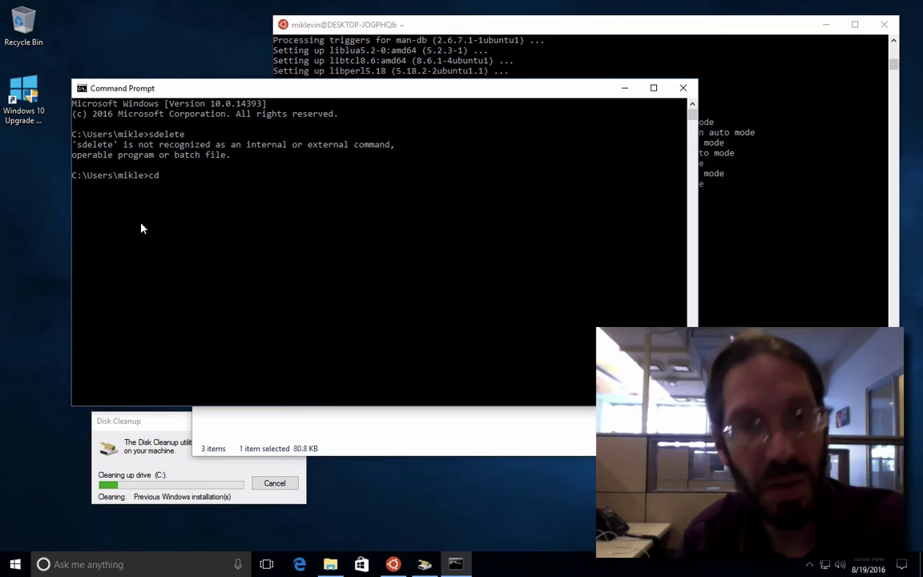
{"action": "right_click", "coordinate": [187, 90]}
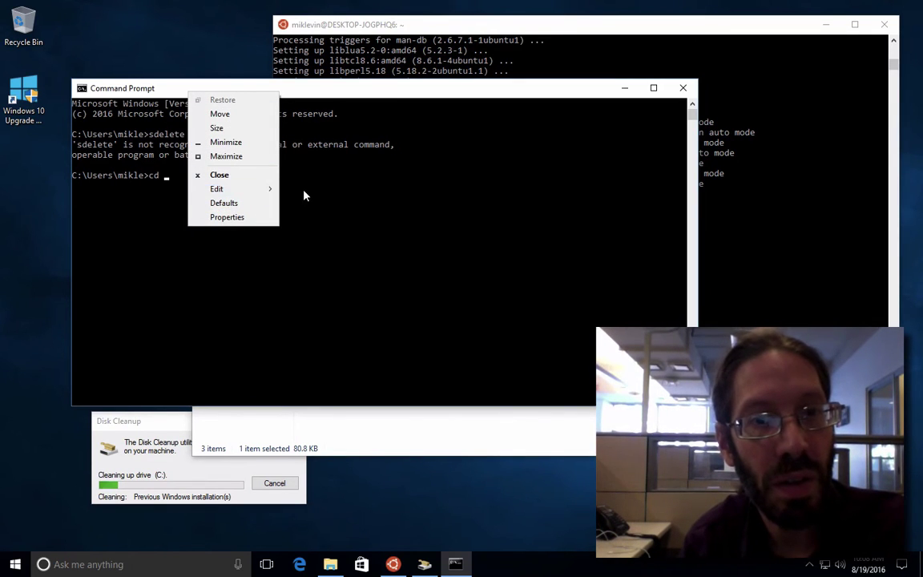
{"action": "mouse_move", "coordinate": [267, 190]}
{"action": "left_click", "coordinate": [308, 216]}
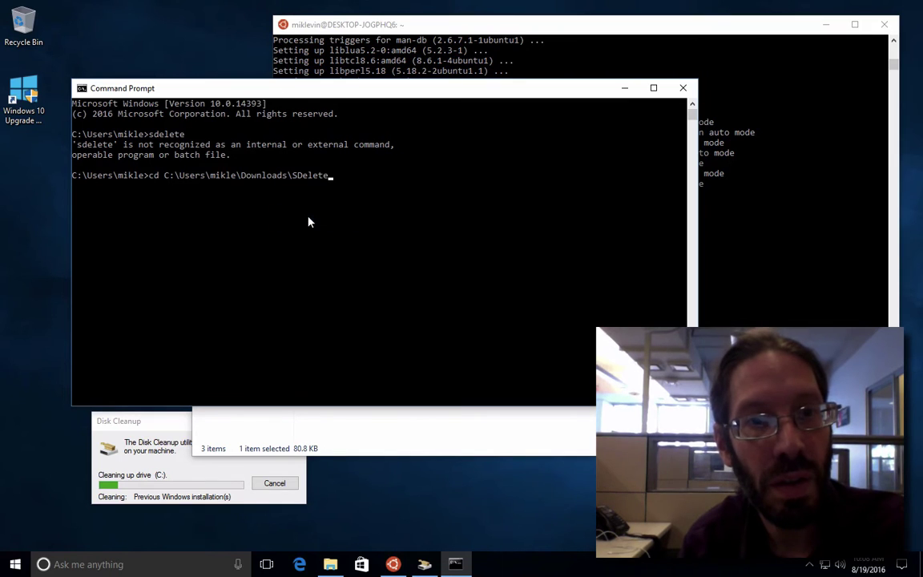
{"action": "key", "text": "Return"}
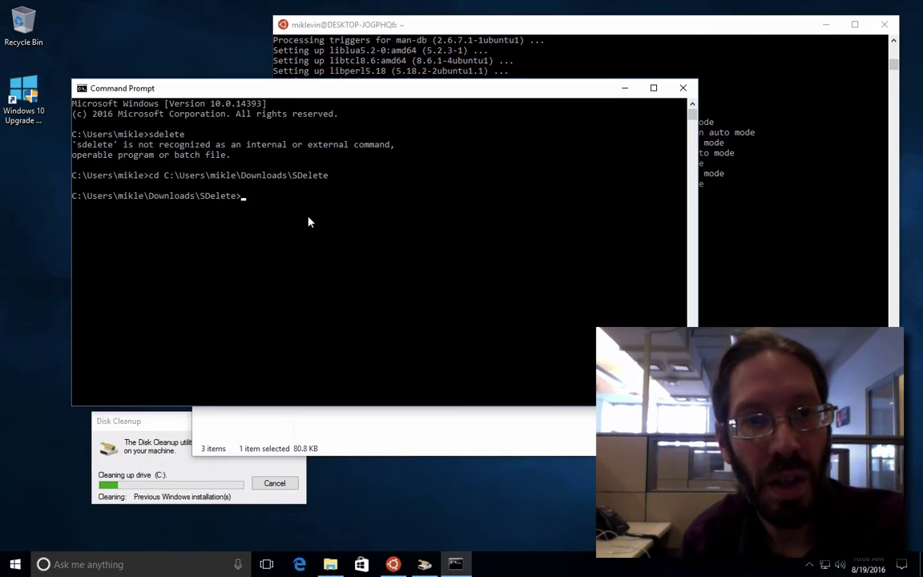
{"action": "key", "text": "Up"}
{"action": "key", "text": "Up"}
{"action": "key", "text": "Return"}
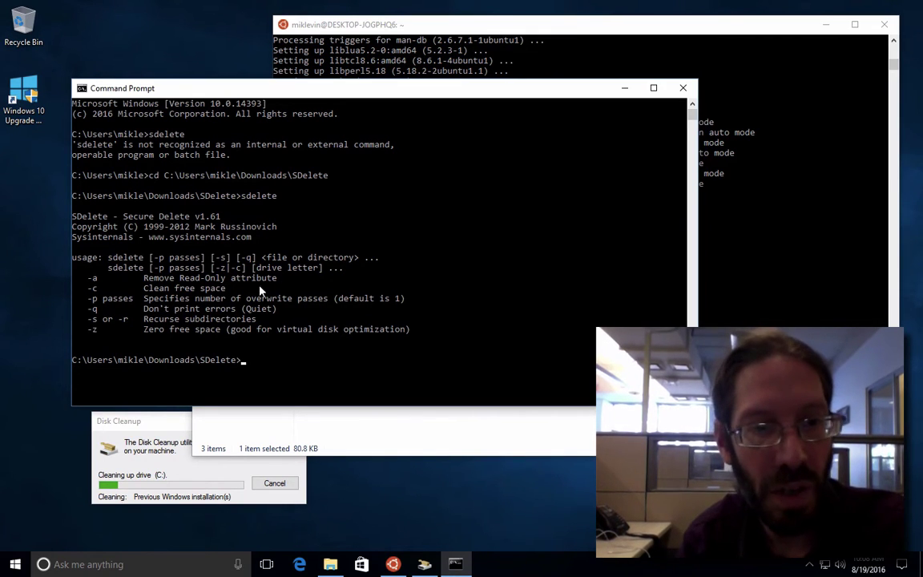
Run sdelete -z -c: to zero the free space on drive C:.
{"action": "left_click_drag", "start_coordinate": [166, 421], "coordinate": [151, 446]}
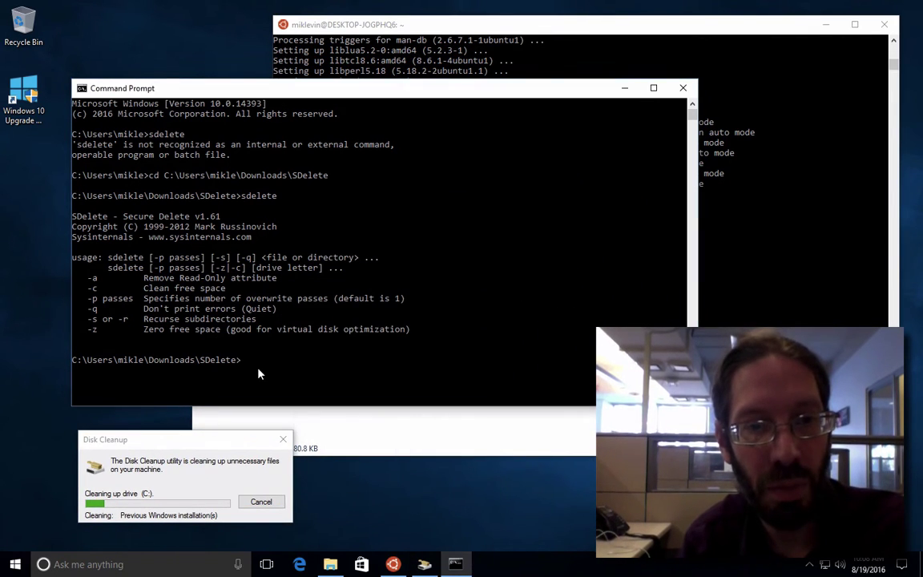
{"action": "type", "text": "sd"}
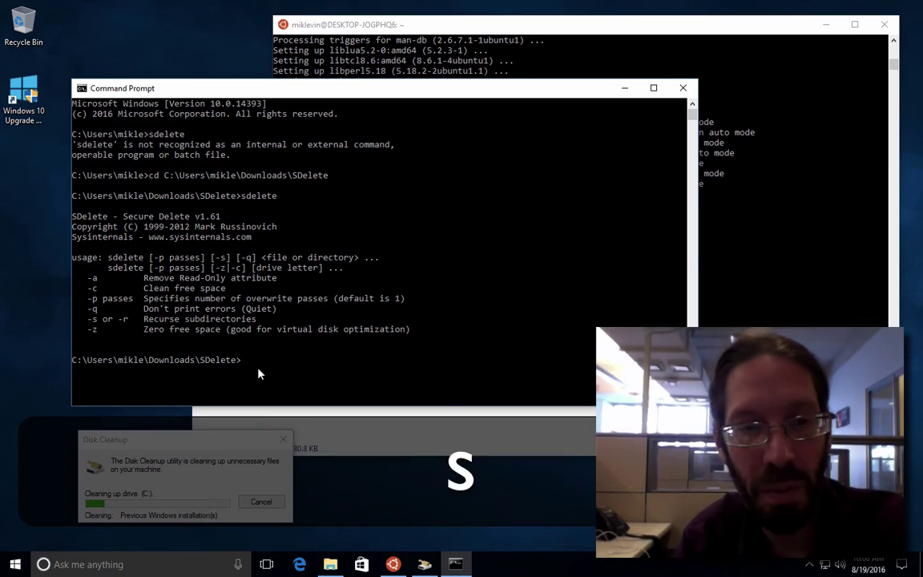
{"action": "type", "text": "elete"}
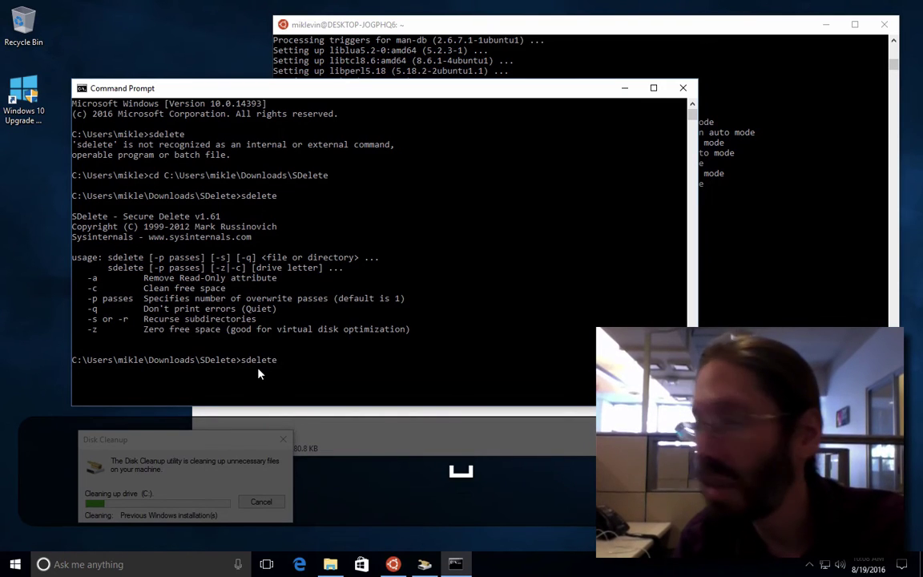
{"action": "type", "text": "-z"}
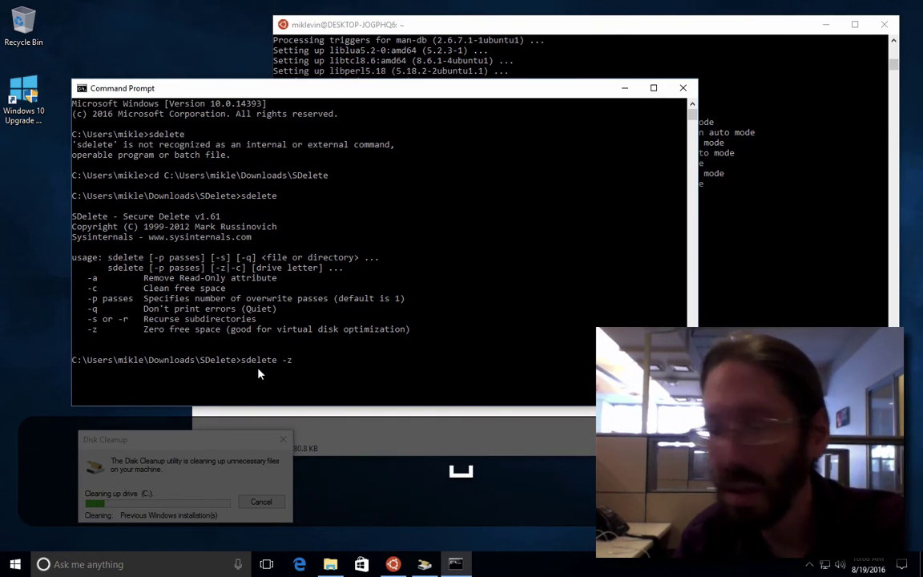
{"action": "type", "text": " -c:"}
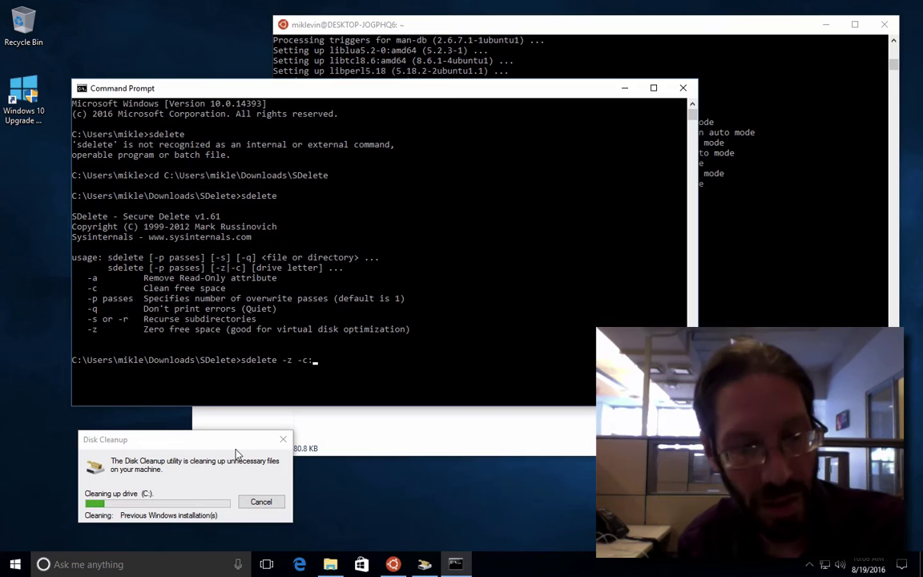
{"action": "key", "text": "alt+shift+super+z"}
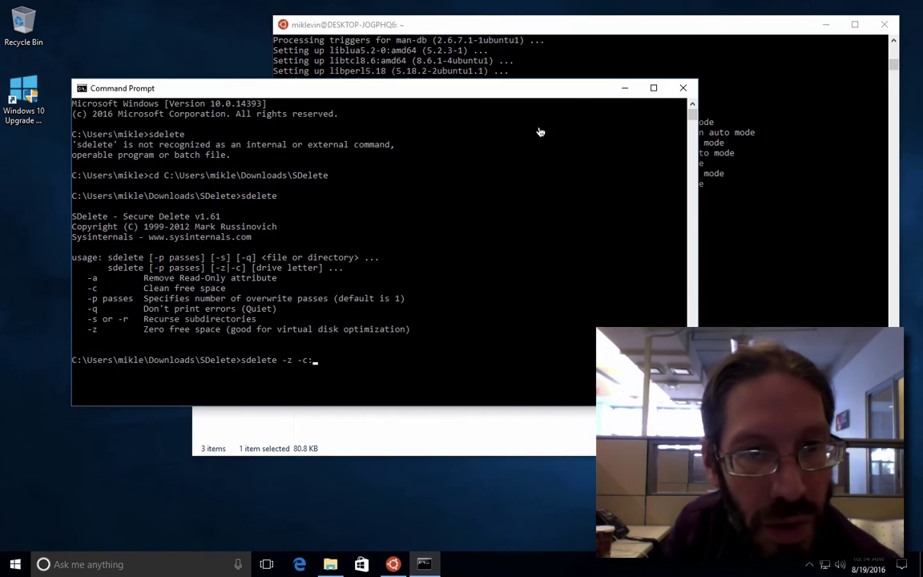
{"action": "key", "text": "Return"}
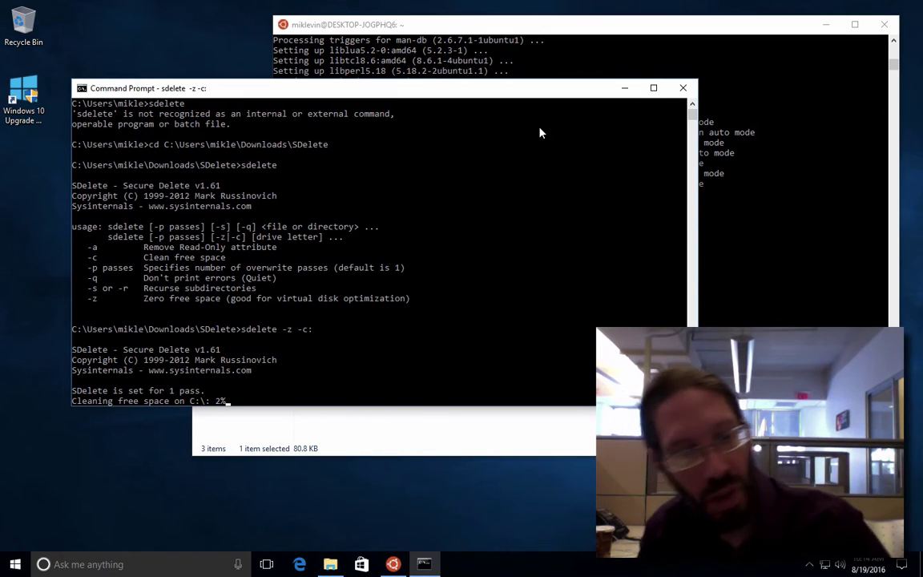
{"action": "key", "text": "alt+shift+super"}
{"action": "key", "text": "alt+shift+super+z"}
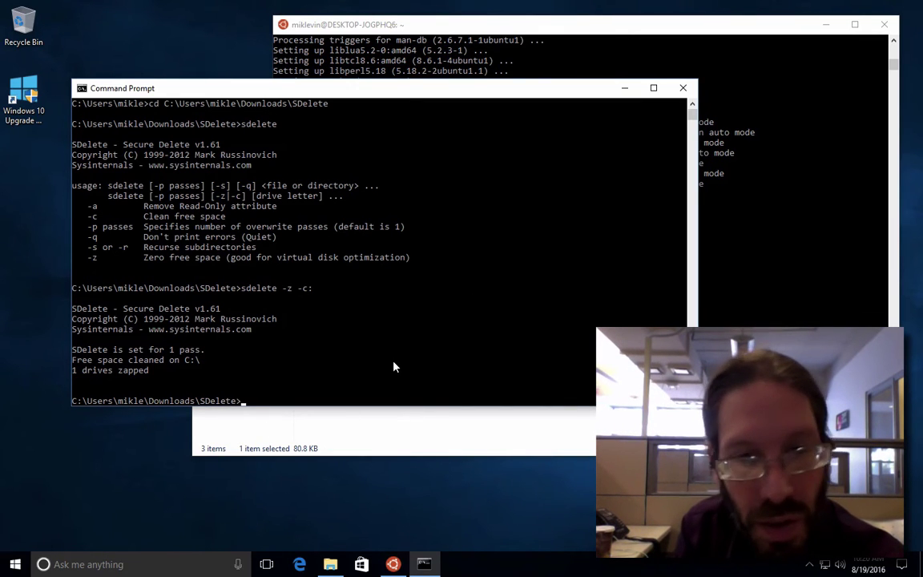
Close Command Prompt, the Downloads Explorer window and the Ubuntu terminal.
{"action": "left_click", "coordinate": [687, 93]}
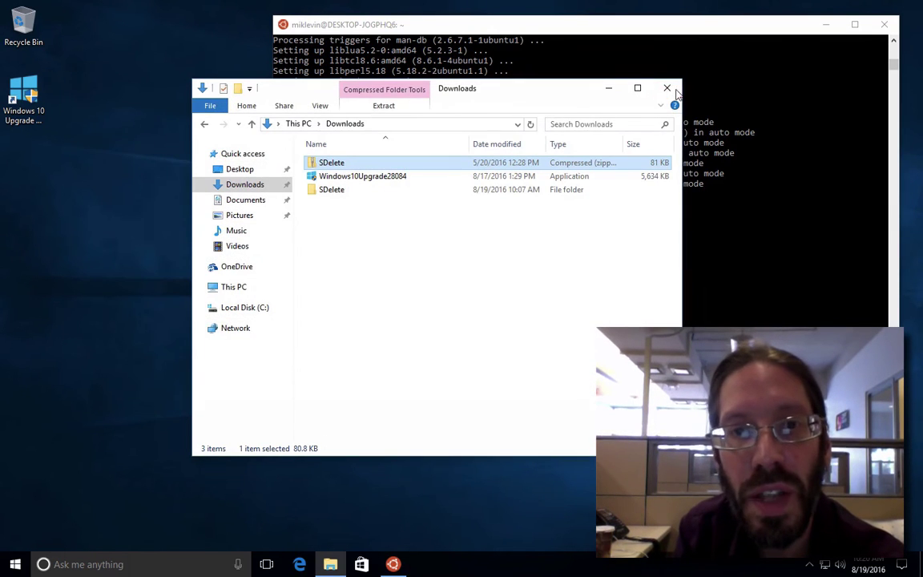
{"action": "left_click", "coordinate": [667, 88]}
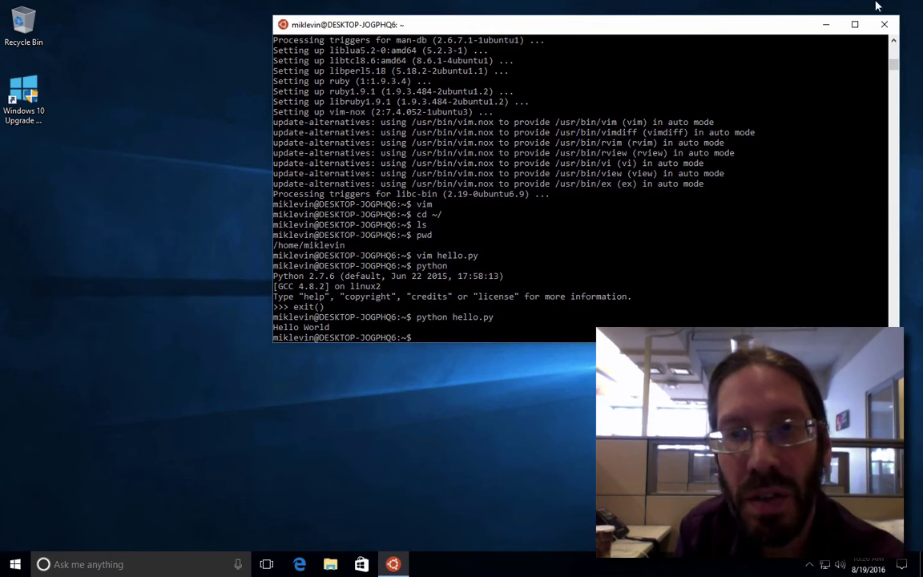
{"action": "left_click_drag", "start_coordinate": [732, 22], "coordinate": [588, 74]}
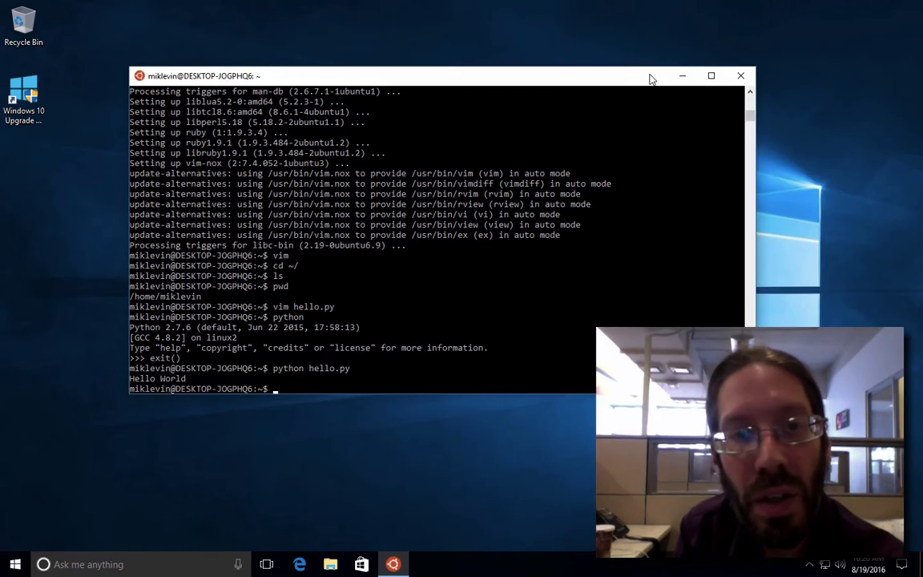
{"action": "left_click", "coordinate": [738, 78]}
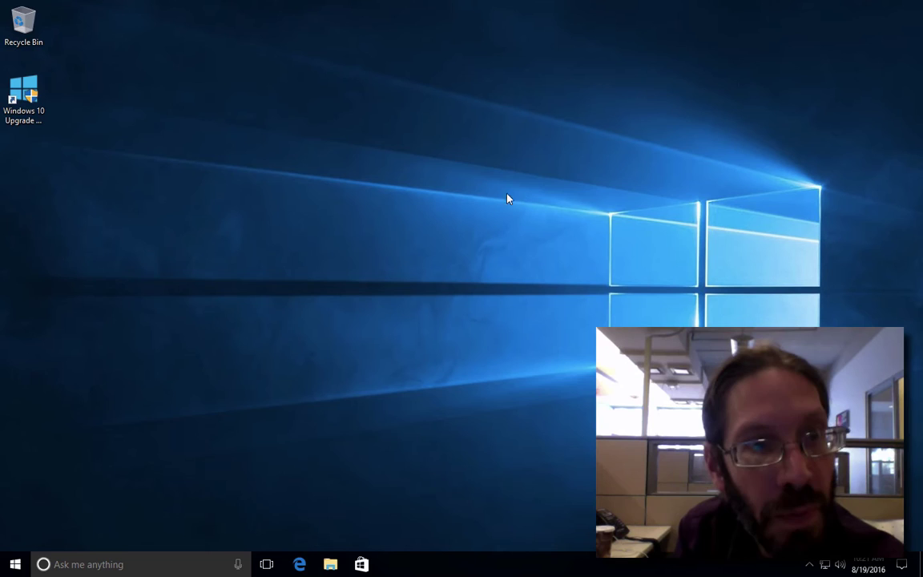
Shut down Windows 10 from the Start menu's power options.
{"action": "left_click", "coordinate": [15, 566]}
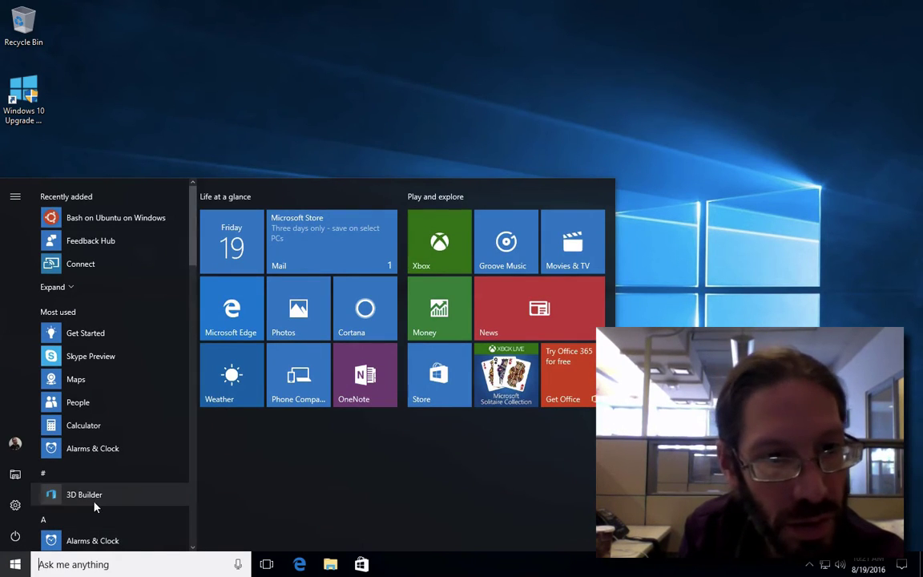
{"action": "left_click", "coordinate": [11, 566]}
{"action": "left_click", "coordinate": [13, 564]}
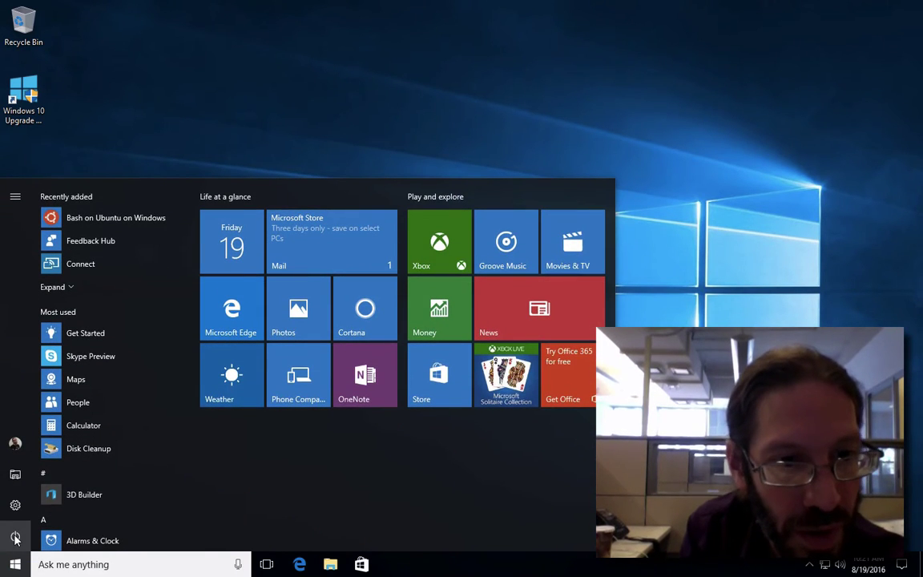
{"action": "left_click", "coordinate": [15, 537]}
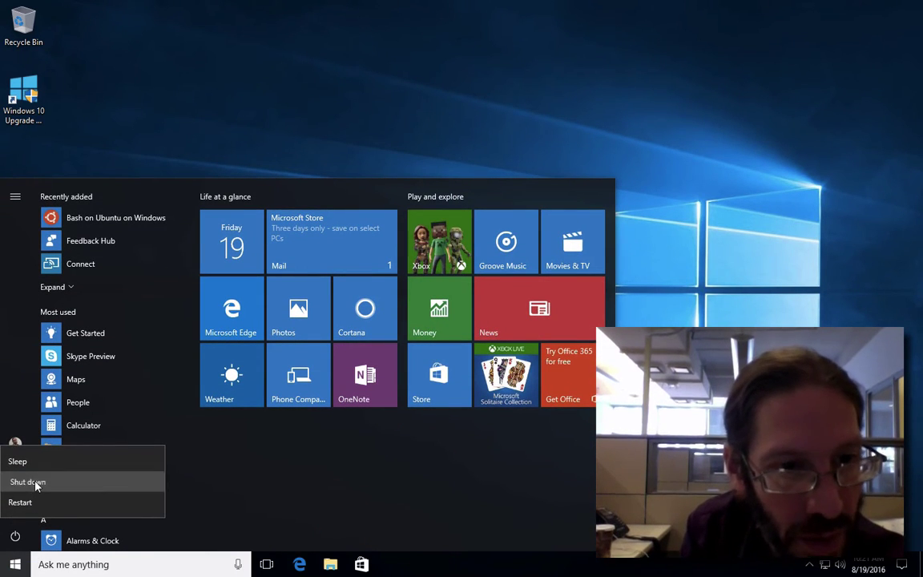
{"action": "key", "text": "Escape"}
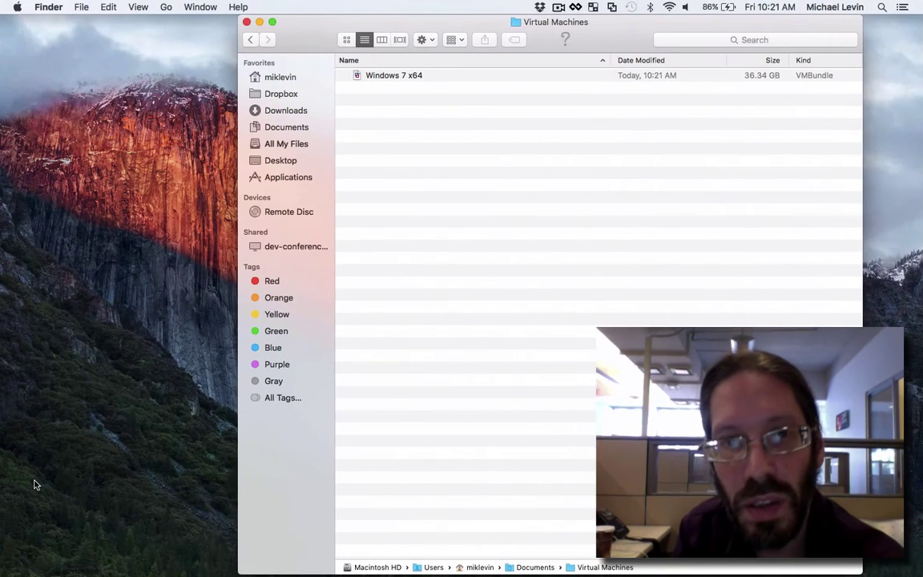
Open VMware Fusion's Virtual Machine Library from the Dock and move it aside.
{"action": "mouse_move", "coordinate": [430, 561]}
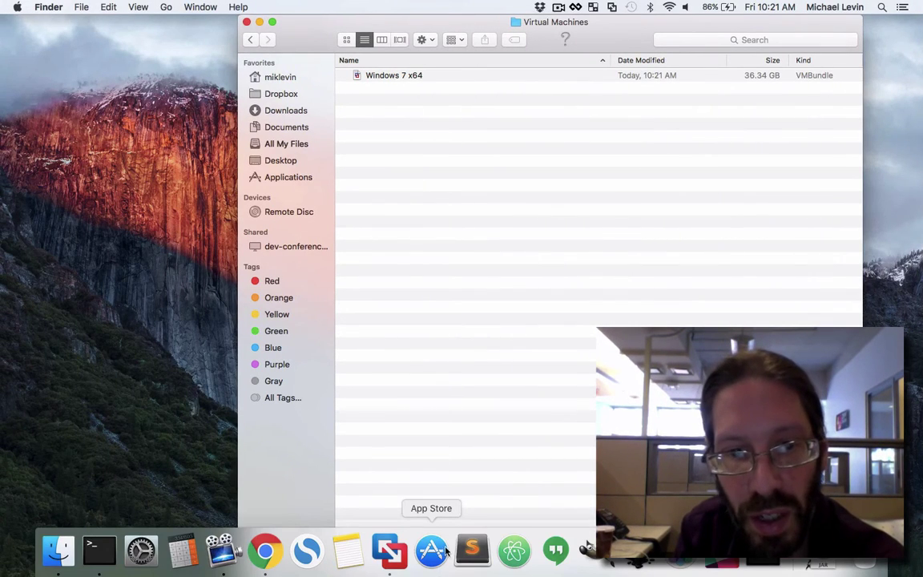
{"action": "left_click", "coordinate": [392, 566]}
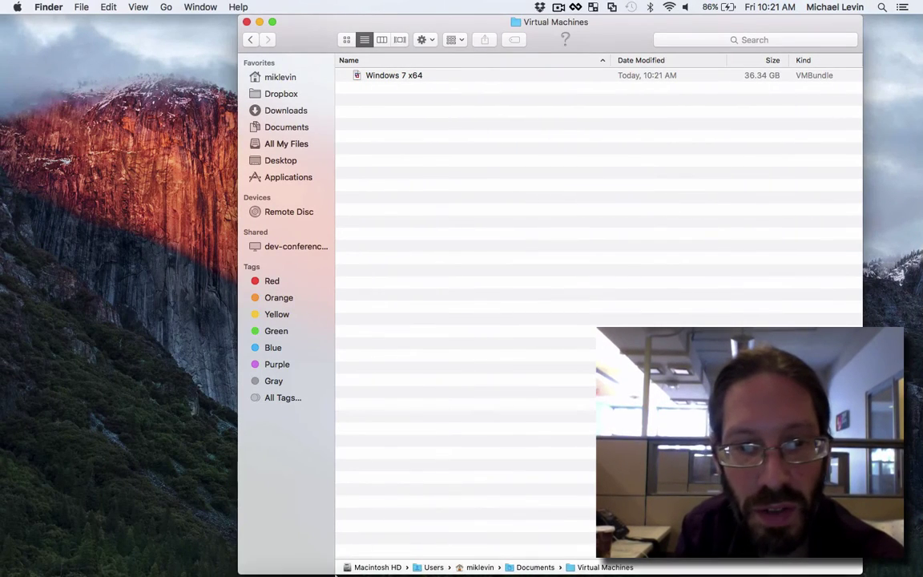
{"action": "mouse_move", "coordinate": [348, 561]}
{"action": "right_click", "coordinate": [406, 565]}
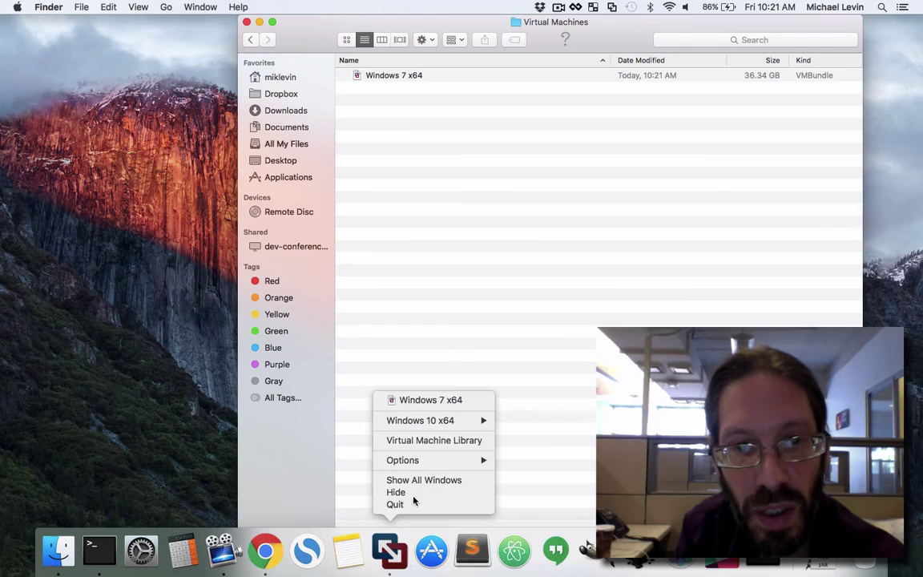
{"action": "left_click", "coordinate": [420, 440]}
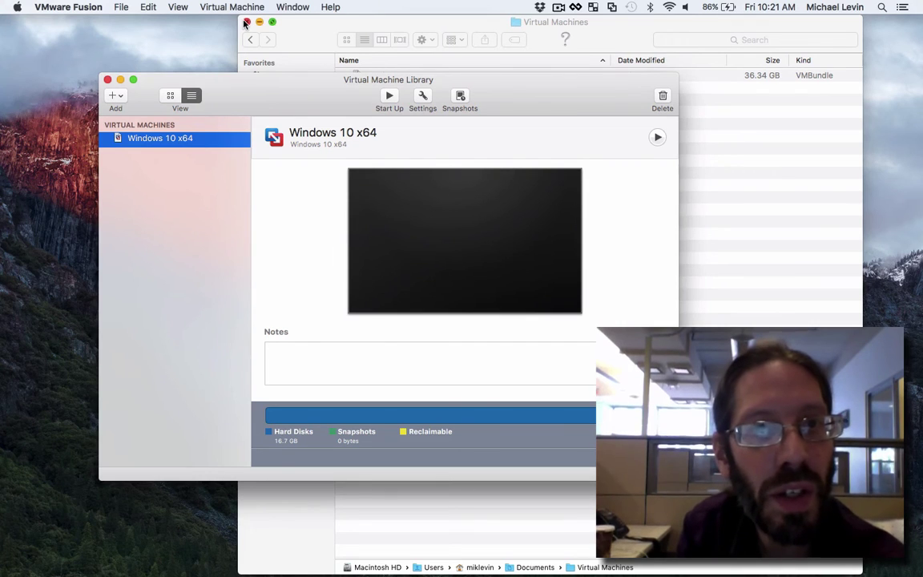
{"action": "left_click_drag", "start_coordinate": [307, 73], "coordinate": [283, 142]}
Switch the Virtual Machines folder to list view so the 34.21 GB bundle size shows.
{"action": "left_click", "coordinate": [371, 105]}
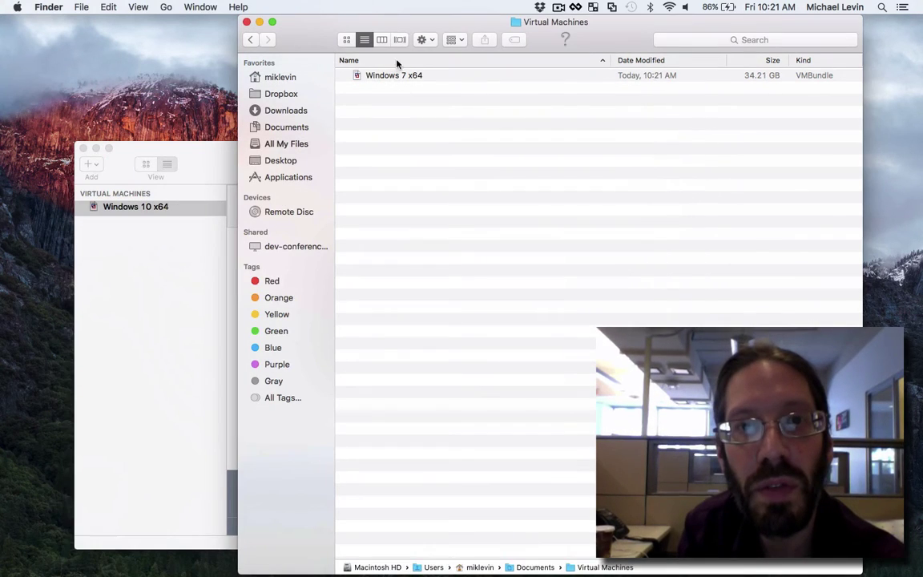
{"action": "left_click", "coordinate": [347, 40]}
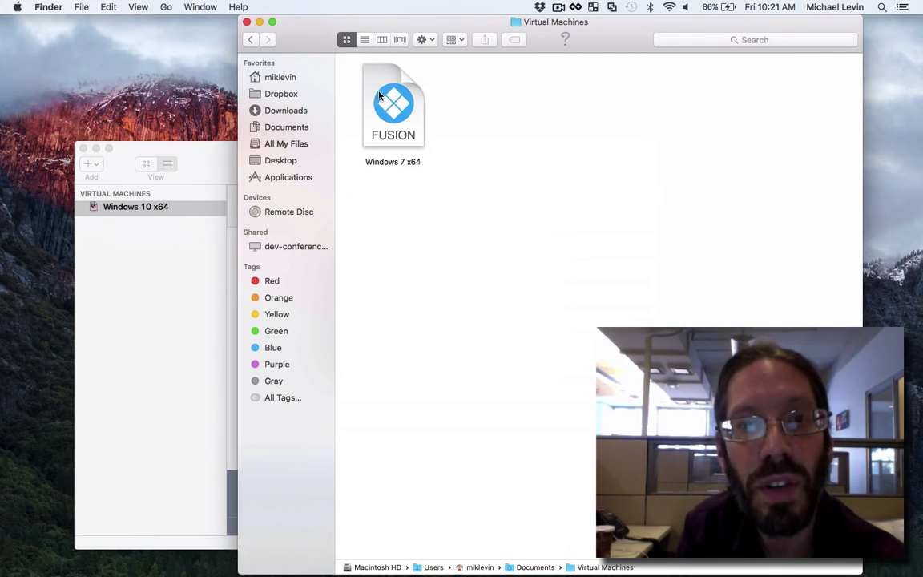
{"action": "left_click", "coordinate": [362, 42]}
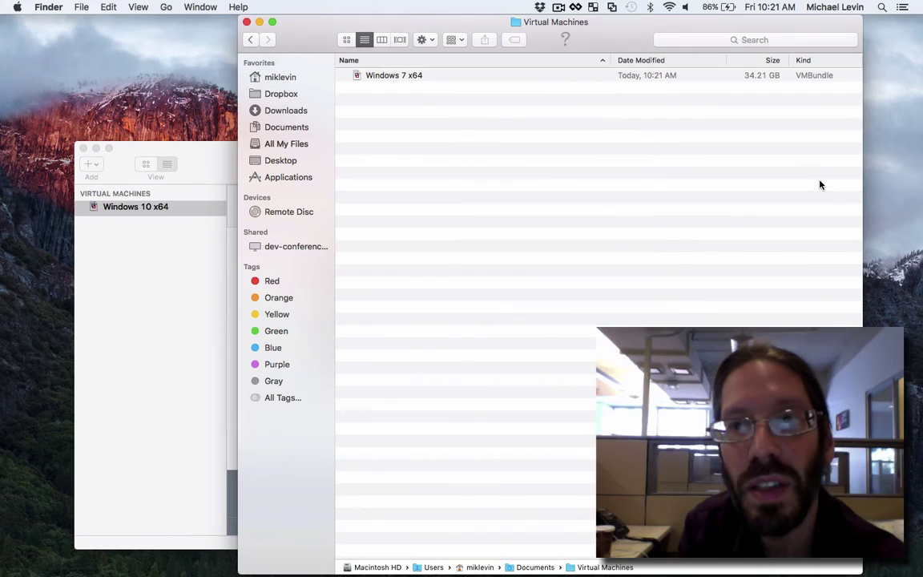
{"action": "left_click_drag", "start_coordinate": [609, 60], "coordinate": [466, 78]}
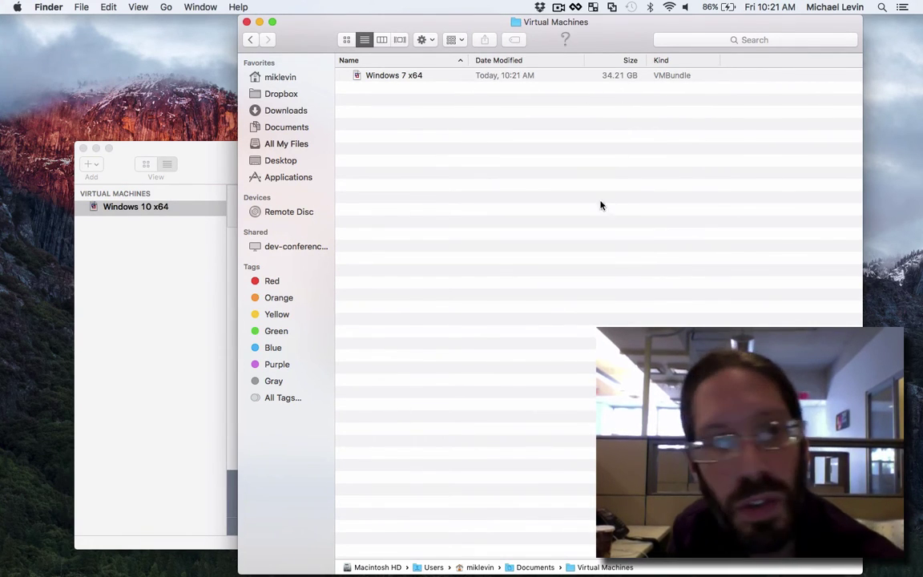
{"action": "left_click", "coordinate": [136, 252]}
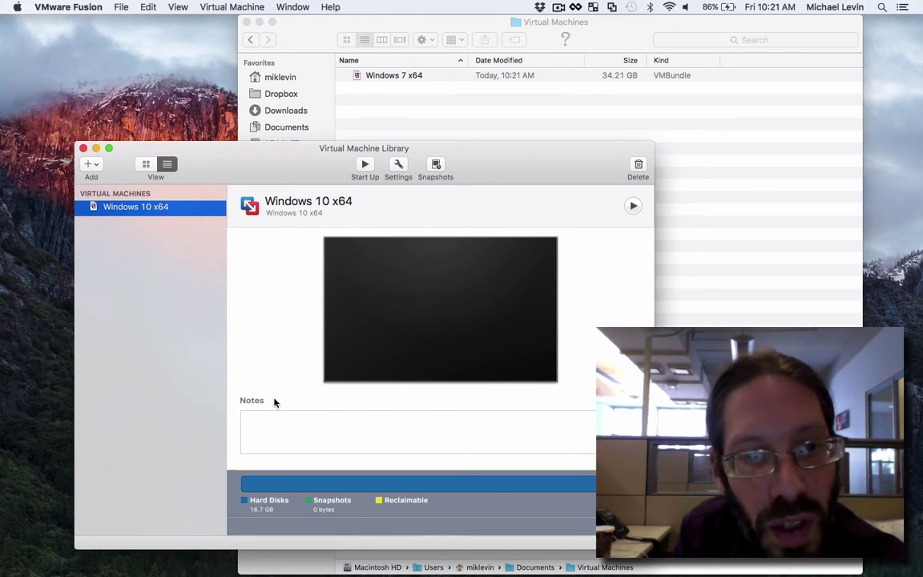
{"action": "right_click", "coordinate": [147, 208]}
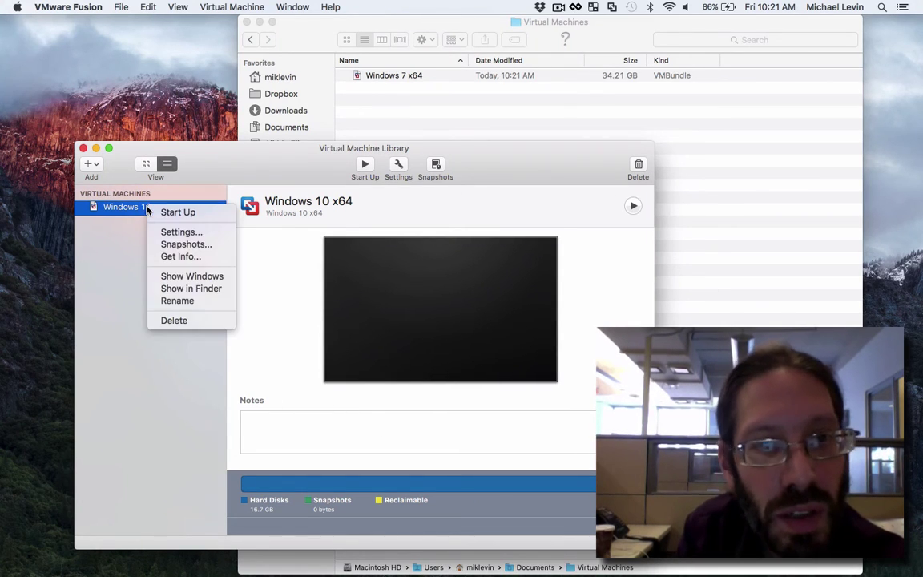
{"action": "left_click", "coordinate": [177, 233]}
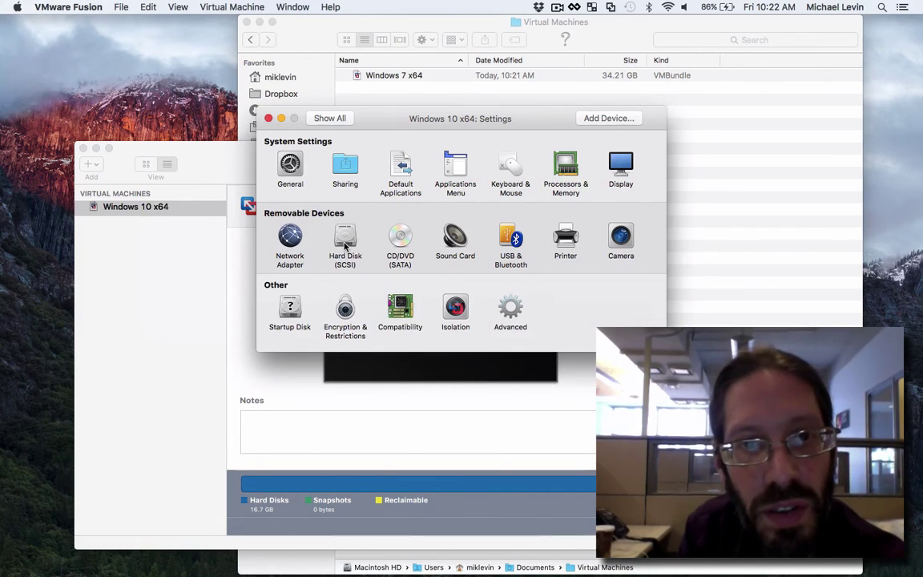
{"action": "left_click", "coordinate": [346, 245]}
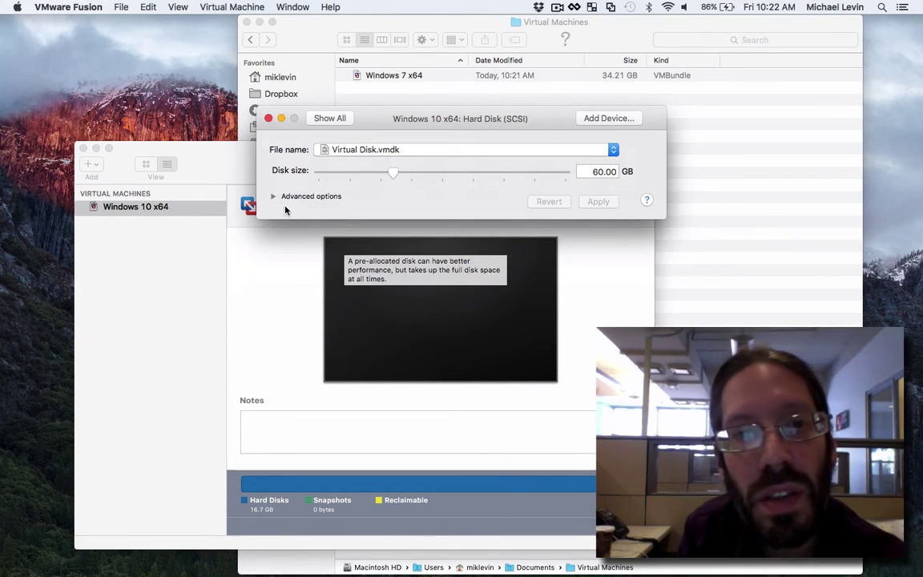
{"action": "left_click", "coordinate": [273, 197]}
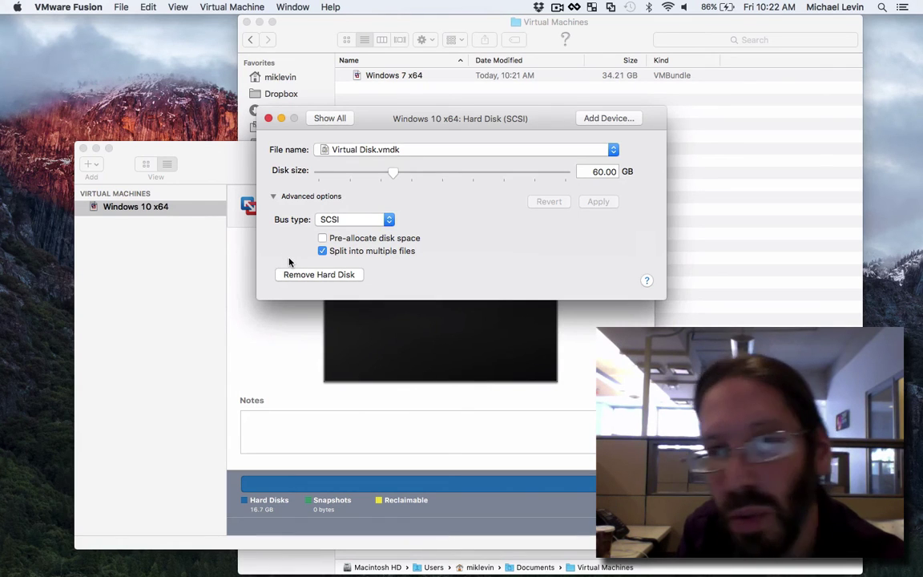
{"action": "key", "text": "alt+shift+super+z"}
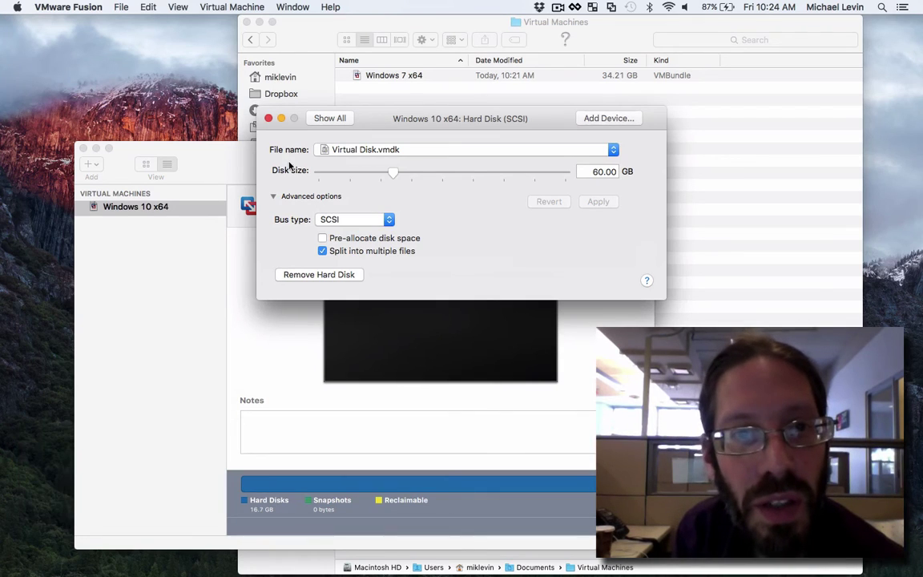
{"action": "left_click", "coordinate": [270, 119]}
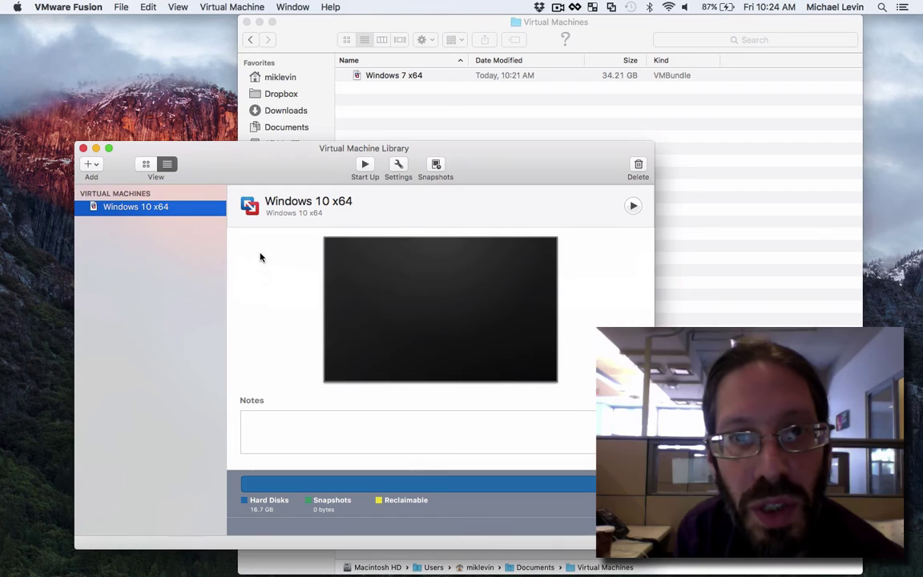
Run Clean Up Virtual Machine from Windows 10 x64's General settings, reclaiming 14.9 GB.
{"action": "left_click", "coordinate": [398, 167]}
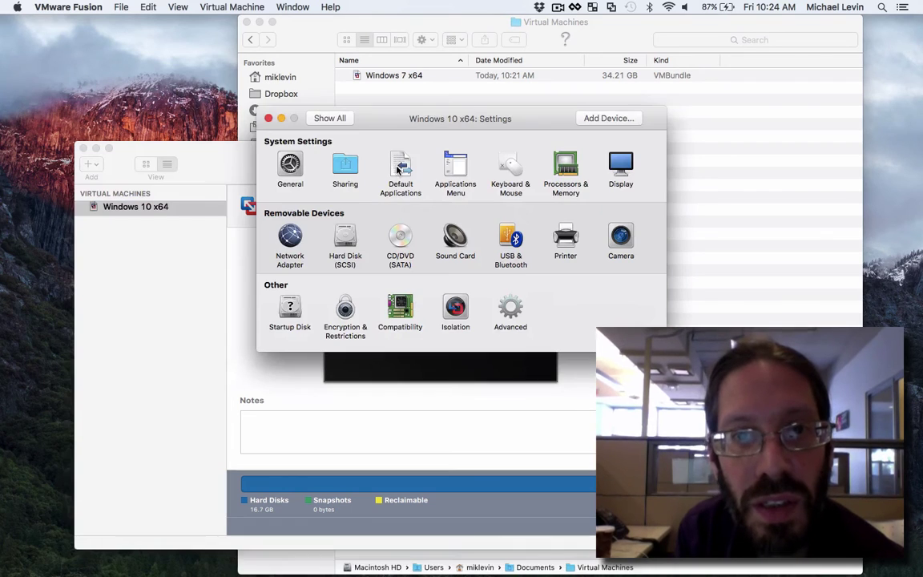
{"action": "left_click", "coordinate": [290, 166]}
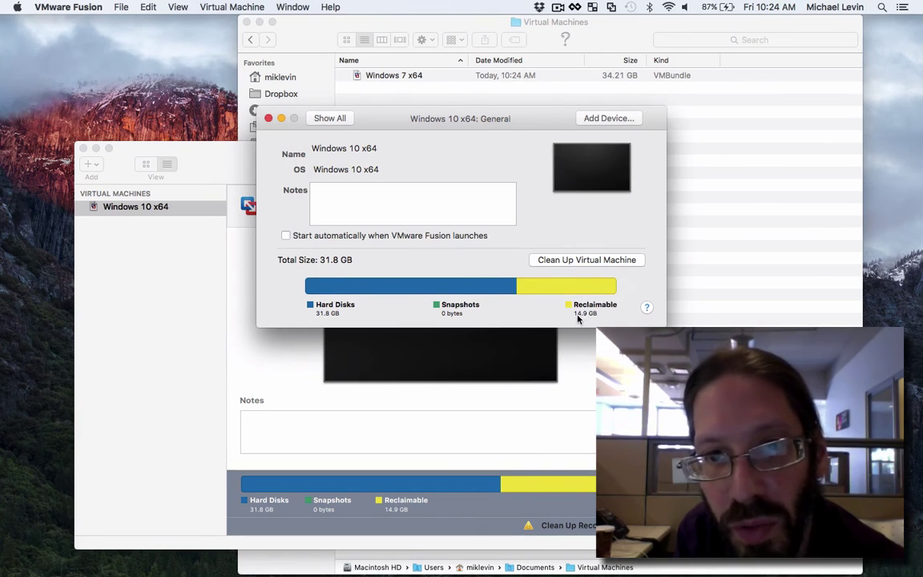
{"action": "left_click", "coordinate": [598, 263]}
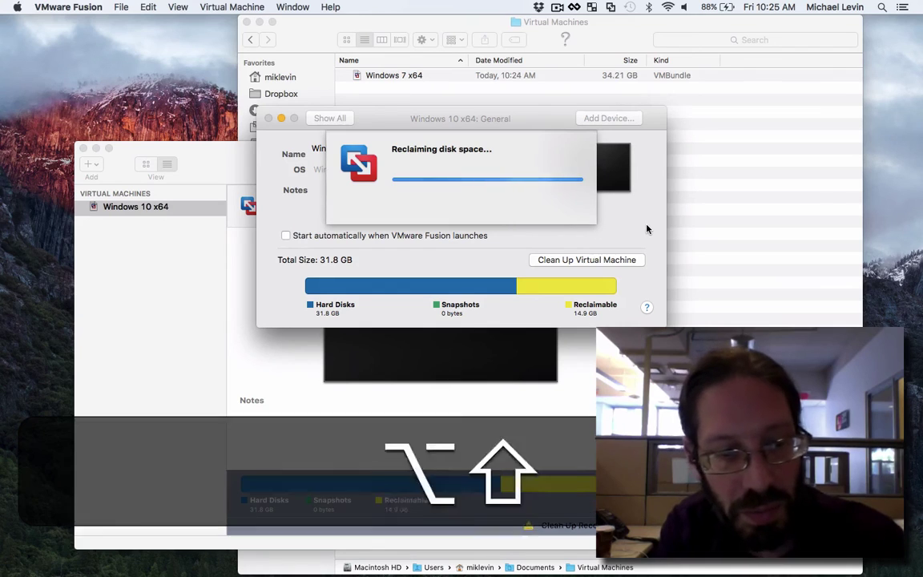
{"action": "key", "text": "alt+shift+super+z"}
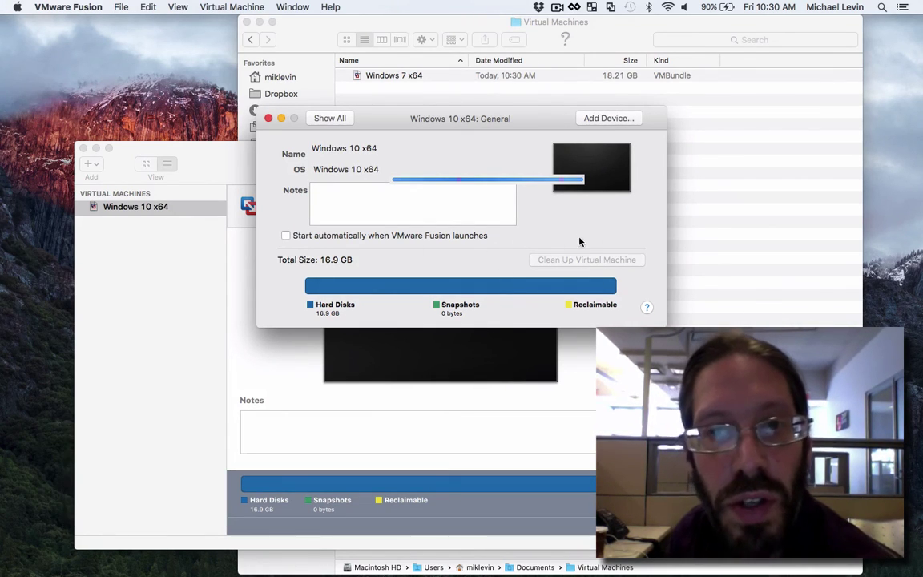
Confirm the Windows 7 x64 bundle is now 18.21 GB, then close Finder and Settings to return to the library.
{"action": "left_click", "coordinate": [609, 80]}
{"action": "left_click", "coordinate": [592, 79]}
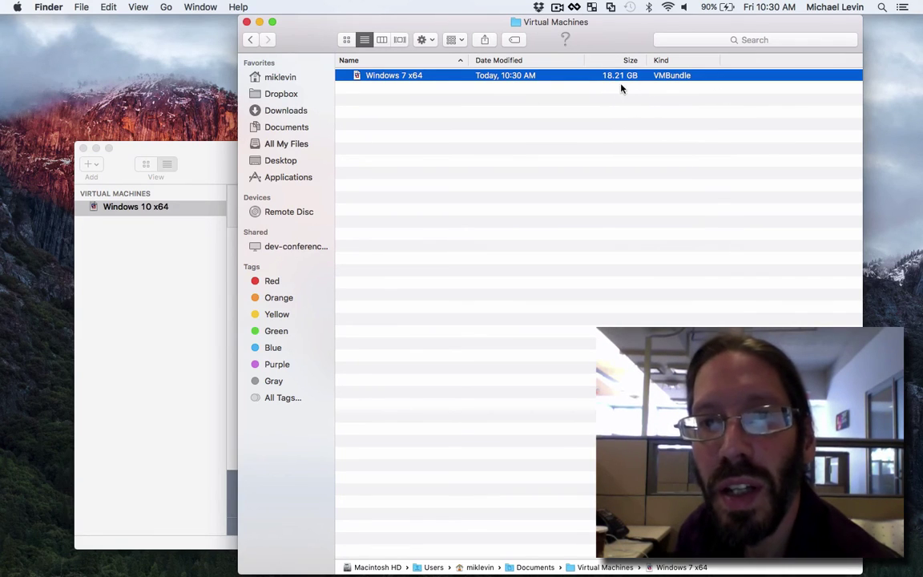
{"action": "left_click", "coordinate": [247, 22]}
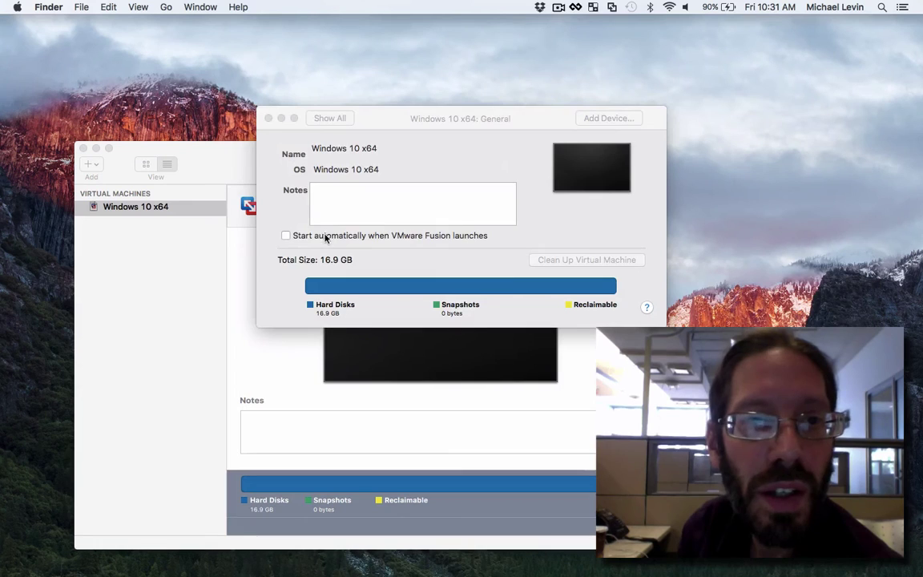
{"action": "left_click", "coordinate": [268, 117]}
{"action": "left_click", "coordinate": [279, 149]}
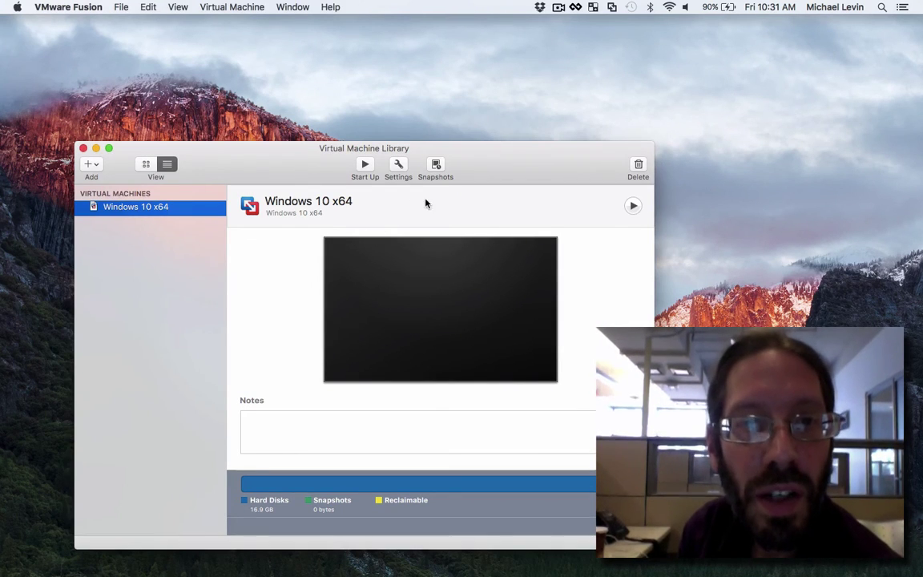
Bring up the Windows 10 x64 machine's options in the library to start it up again.
{"action": "right_click", "coordinate": [152, 210]}
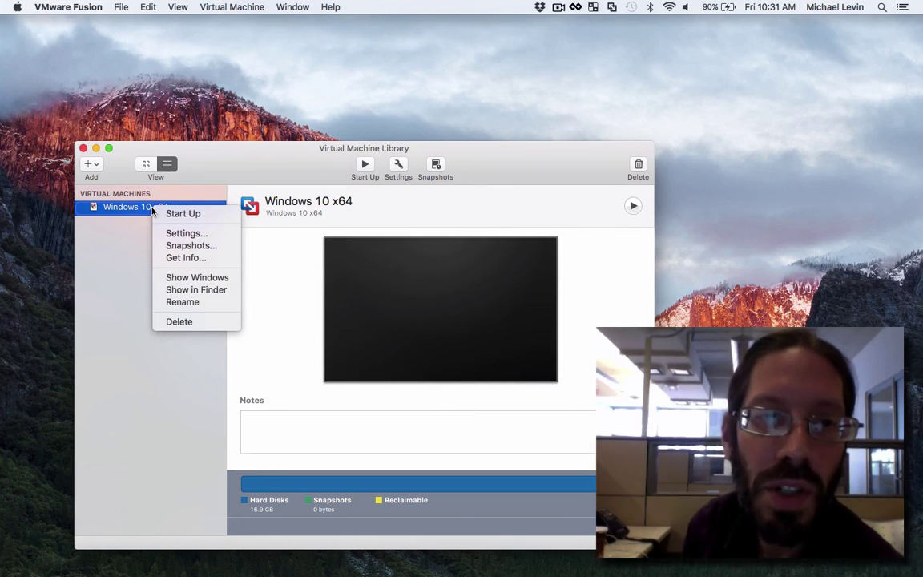